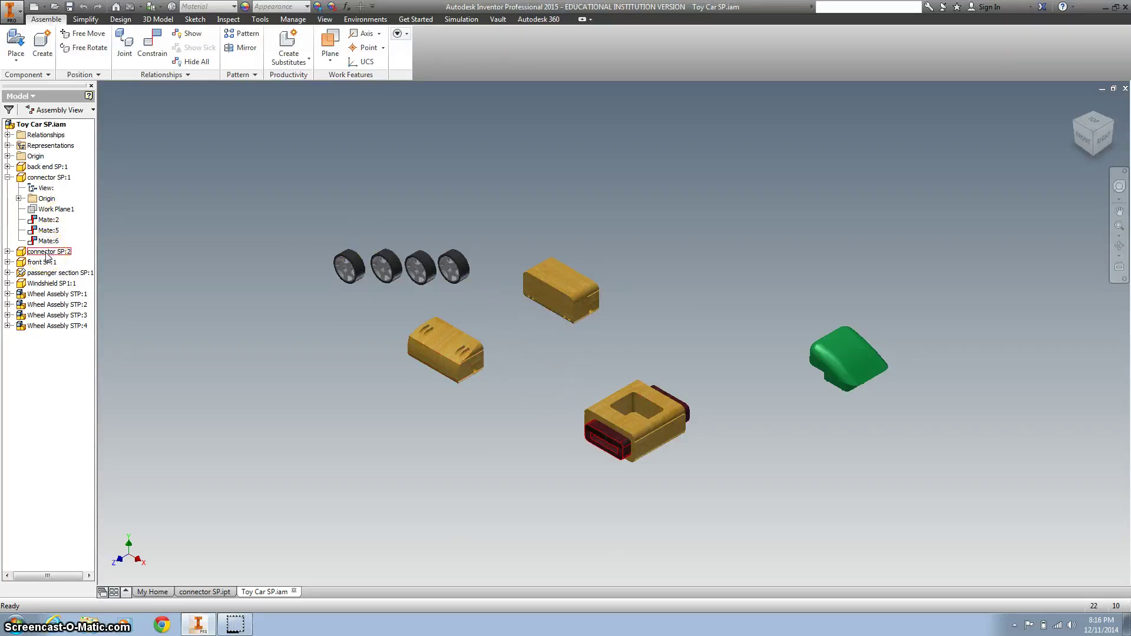
Open connector SP:2 on its own and change its Extrusion3 distance to 0.5 in.
right_click(48, 255)
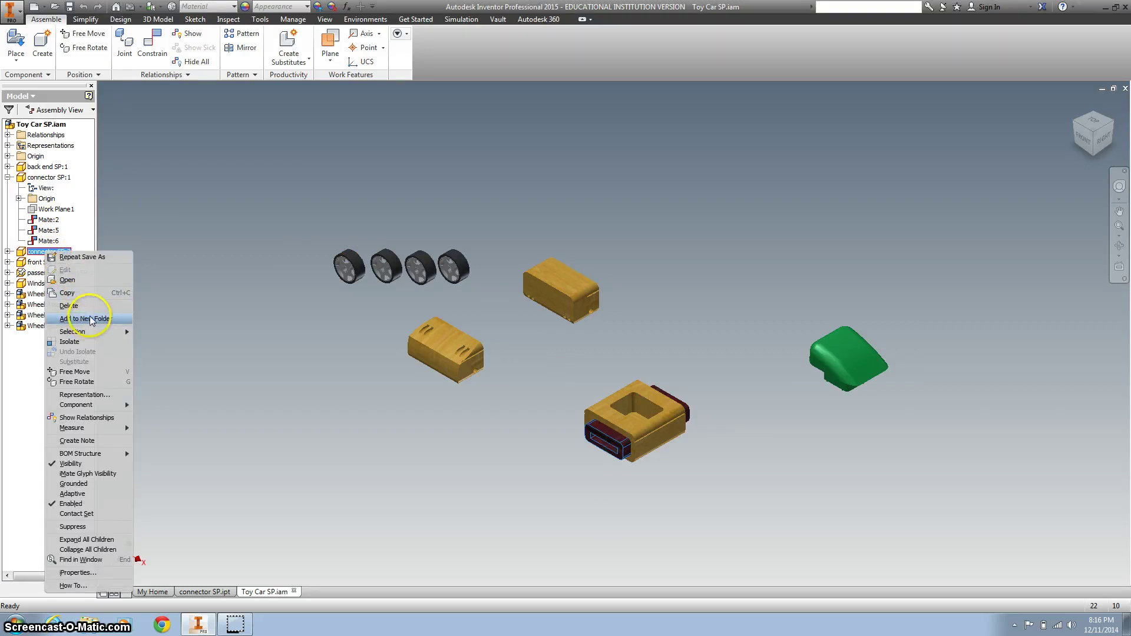
left_click(88, 280)
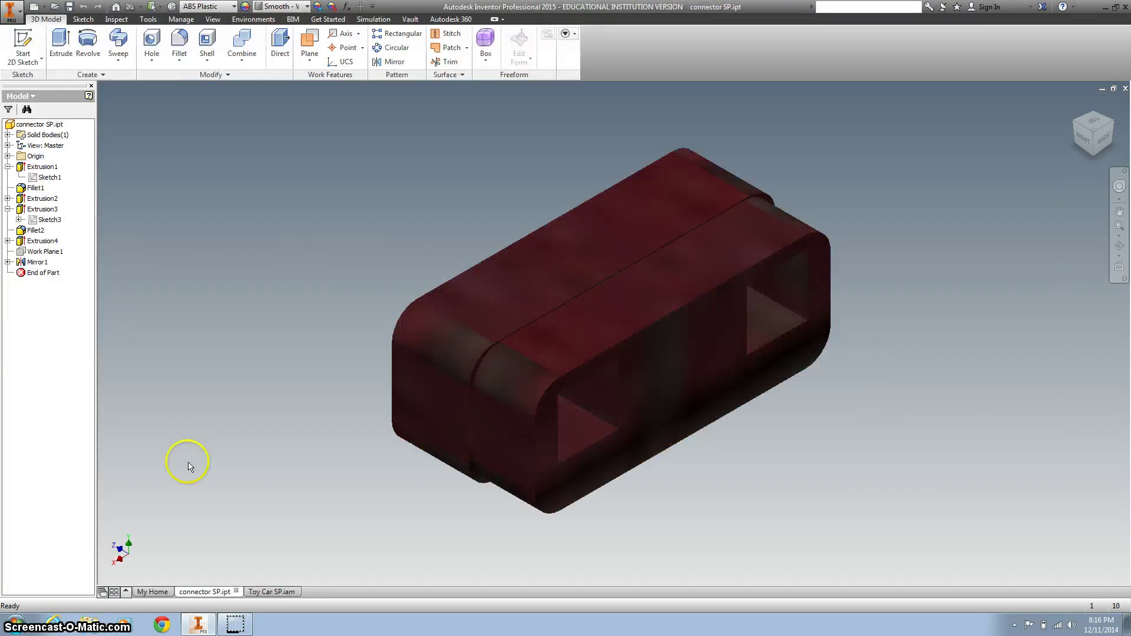
right_click(42, 211)
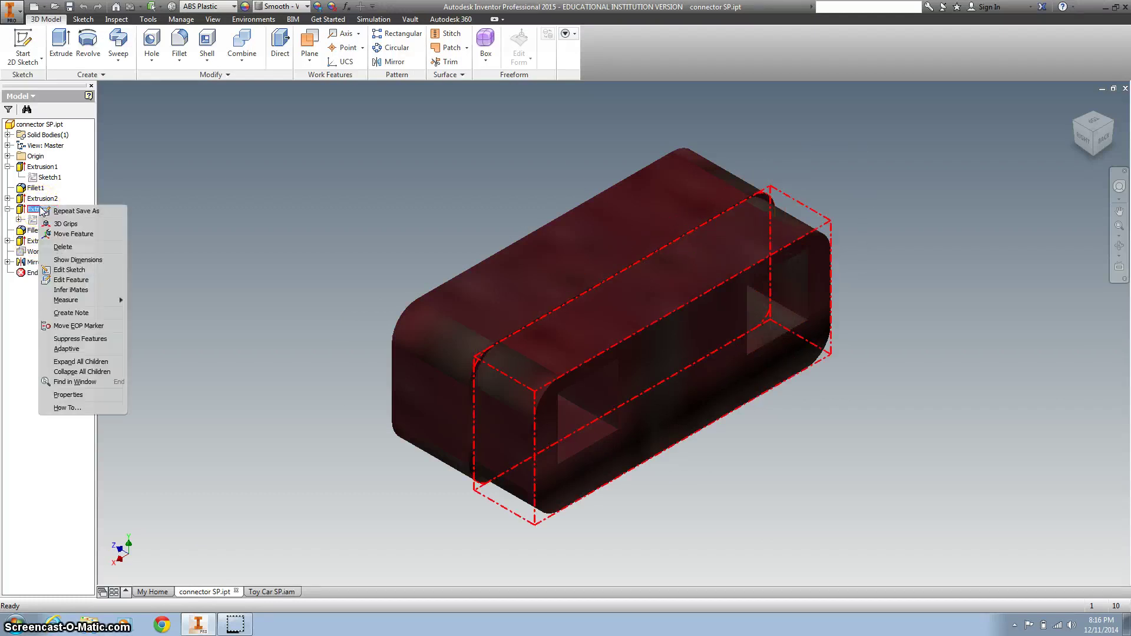
left_click(89, 278)
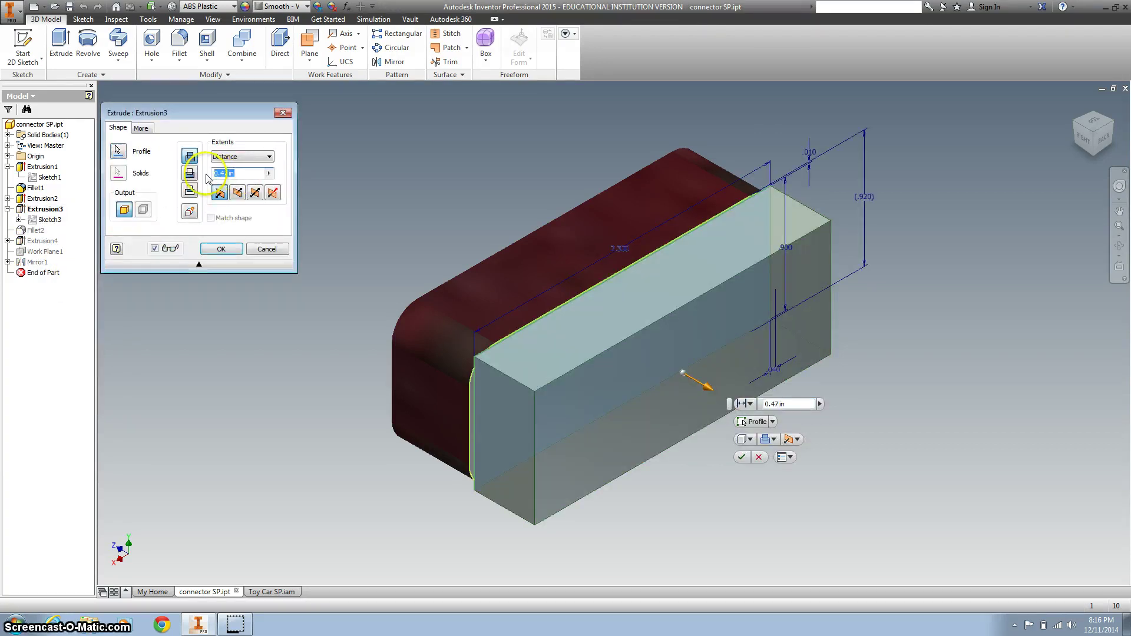
key("Return")
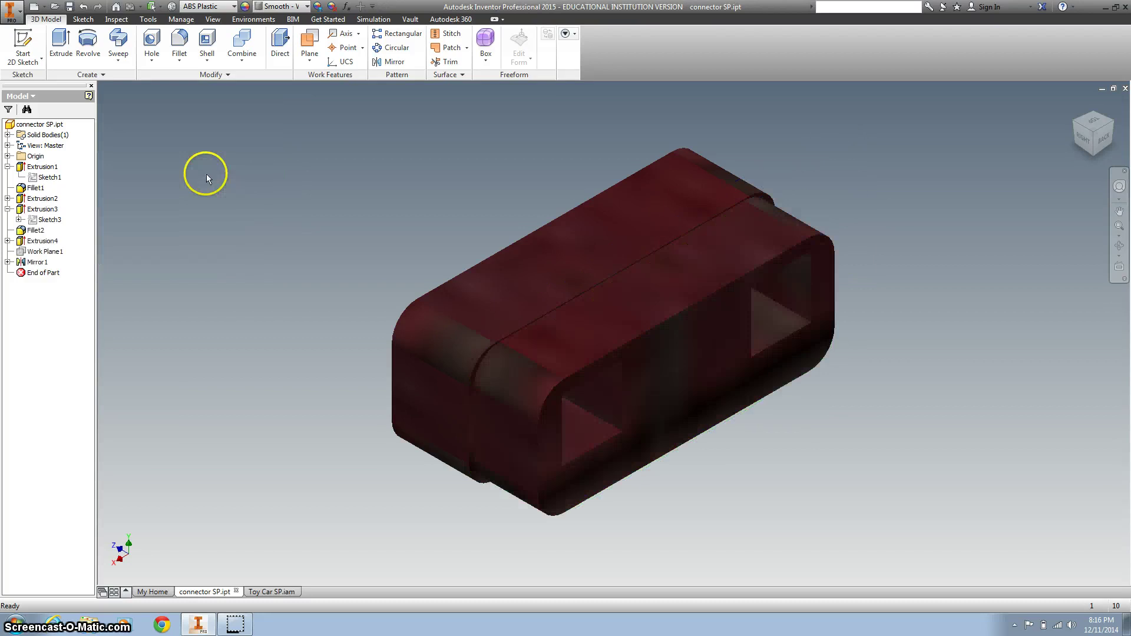
left_click(13, 9)
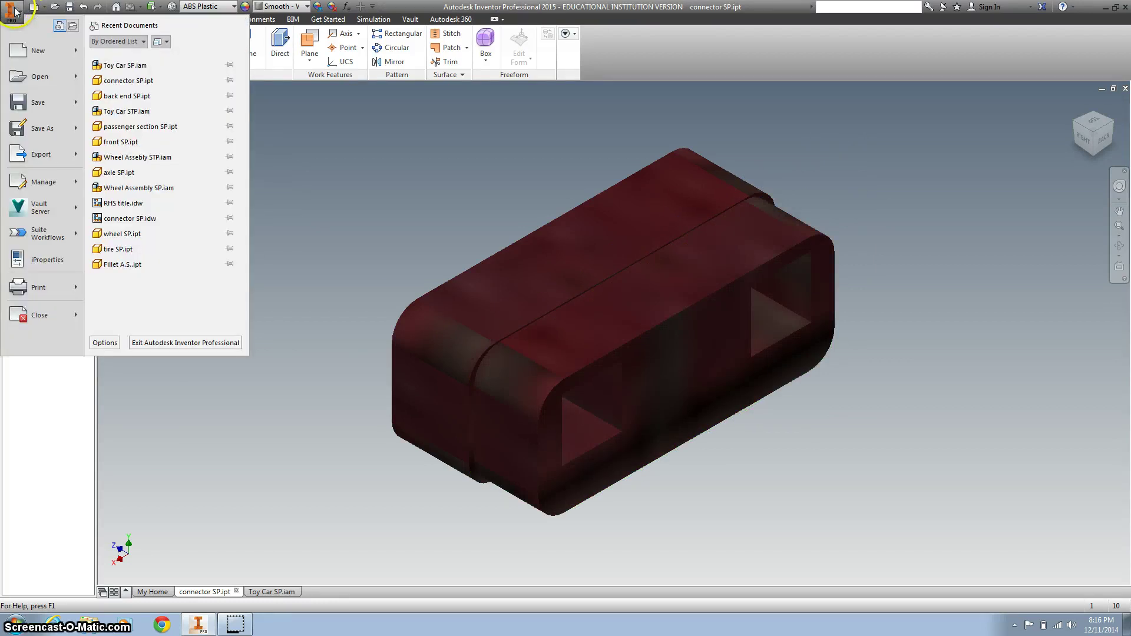
Save the edited connector part and return to the Toy Car SP.iam assembly.
left_click(45, 104)
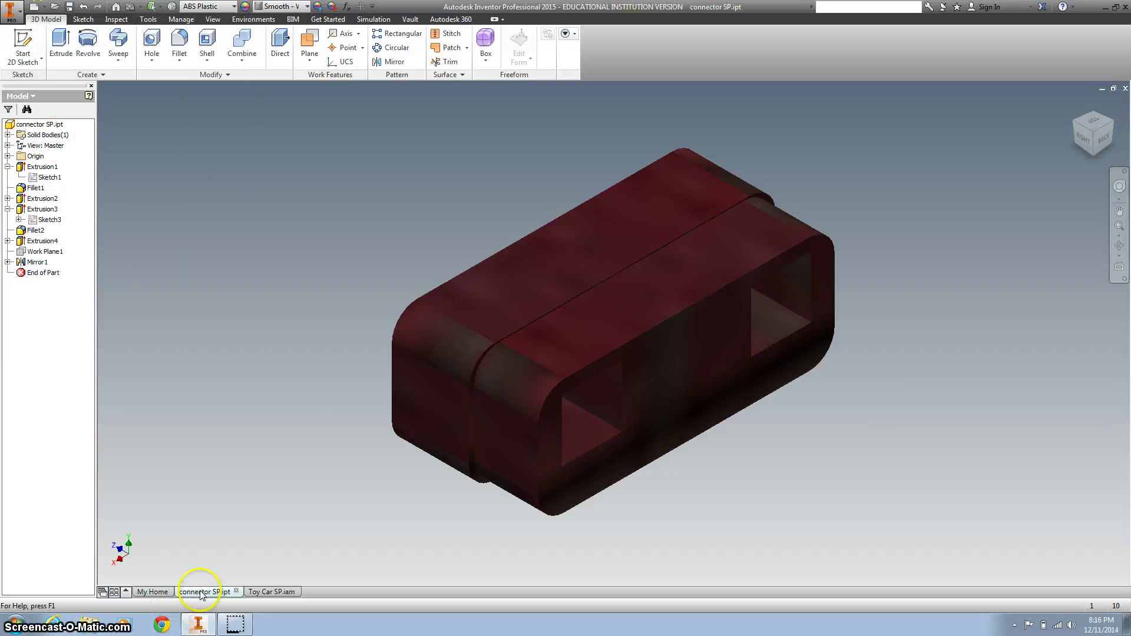
left_click(249, 592)
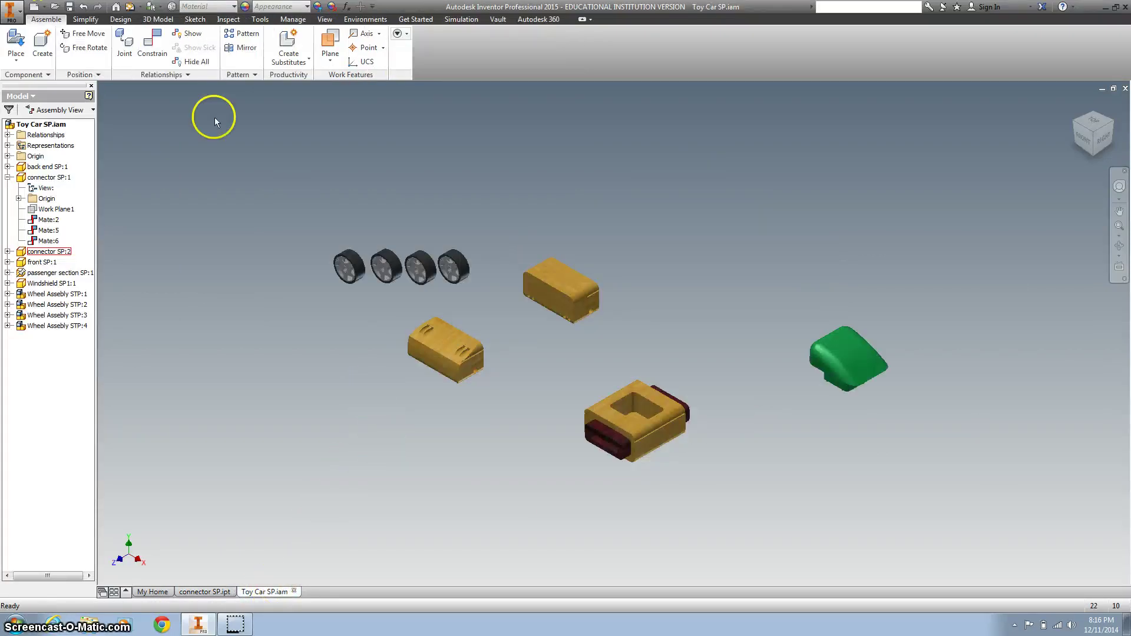
left_click(152, 43)
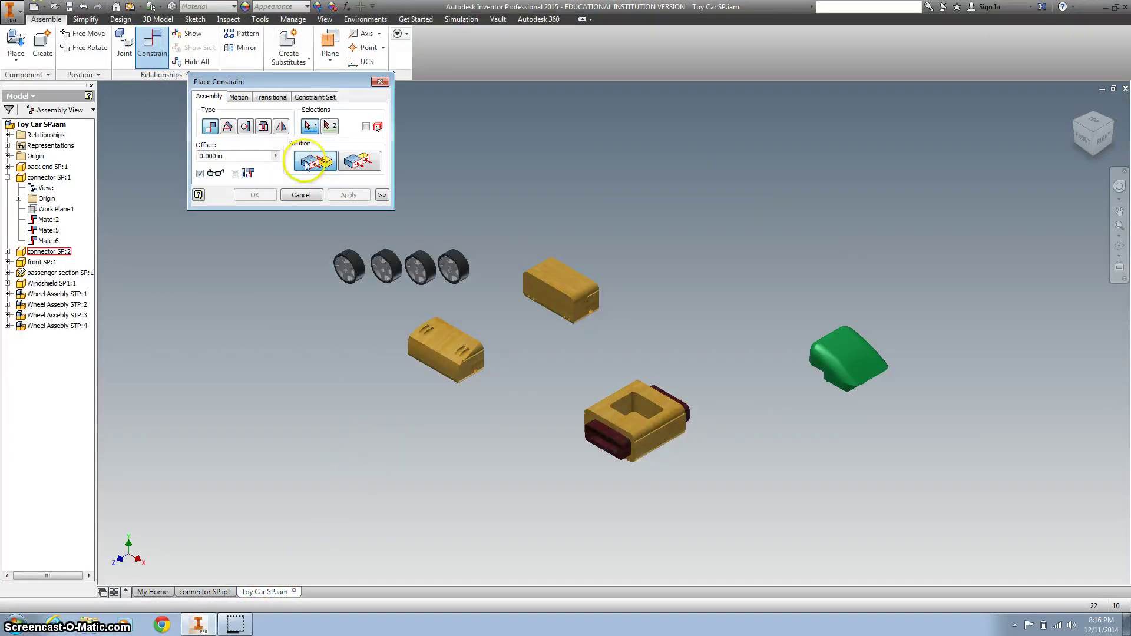
scroll(620, 447, "up", 3)
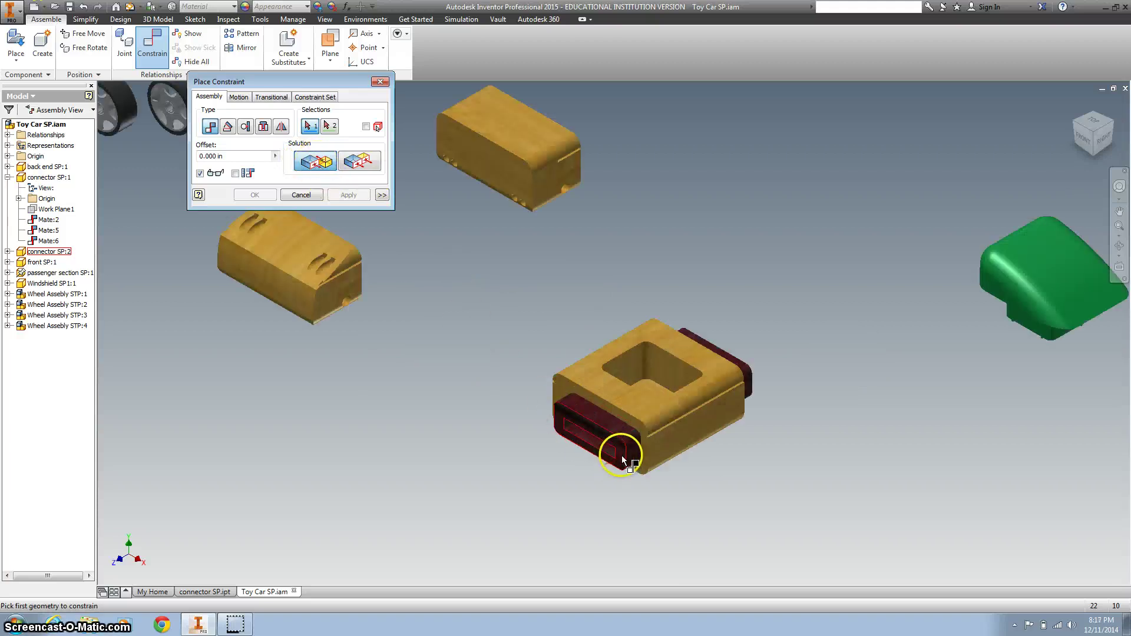
Mate the two connectors' end faces together, then drag the front part onto the connector.
left_click(621, 455)
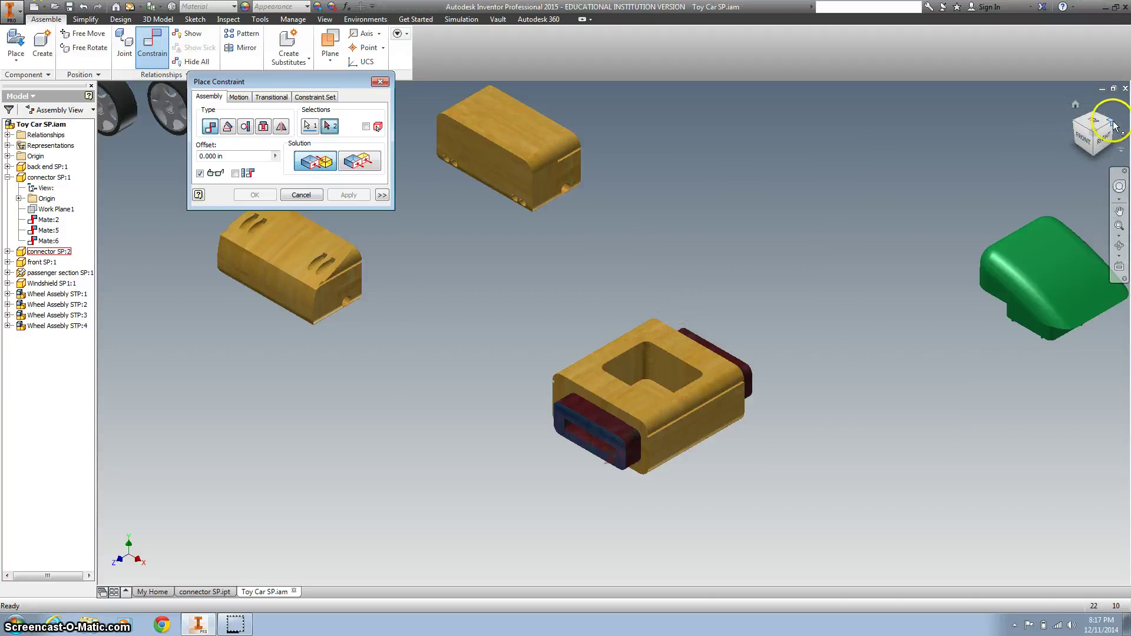
left_click_drag(1112, 122, 613, 258)
scroll(612, 258, "up", 5)
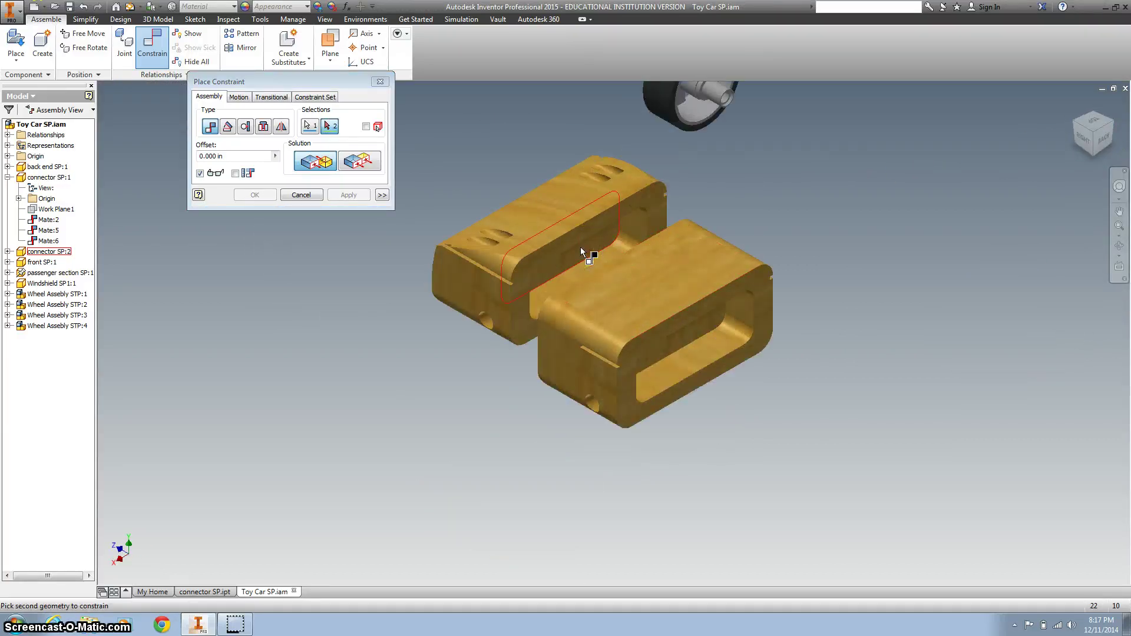
left_click(581, 248)
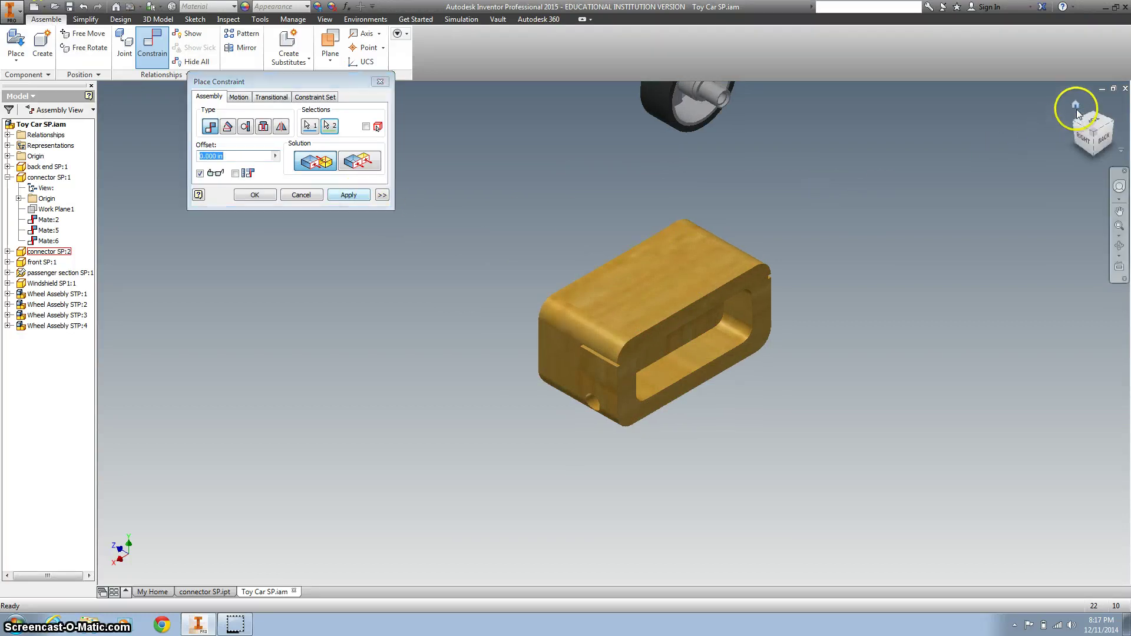
left_click(1073, 121)
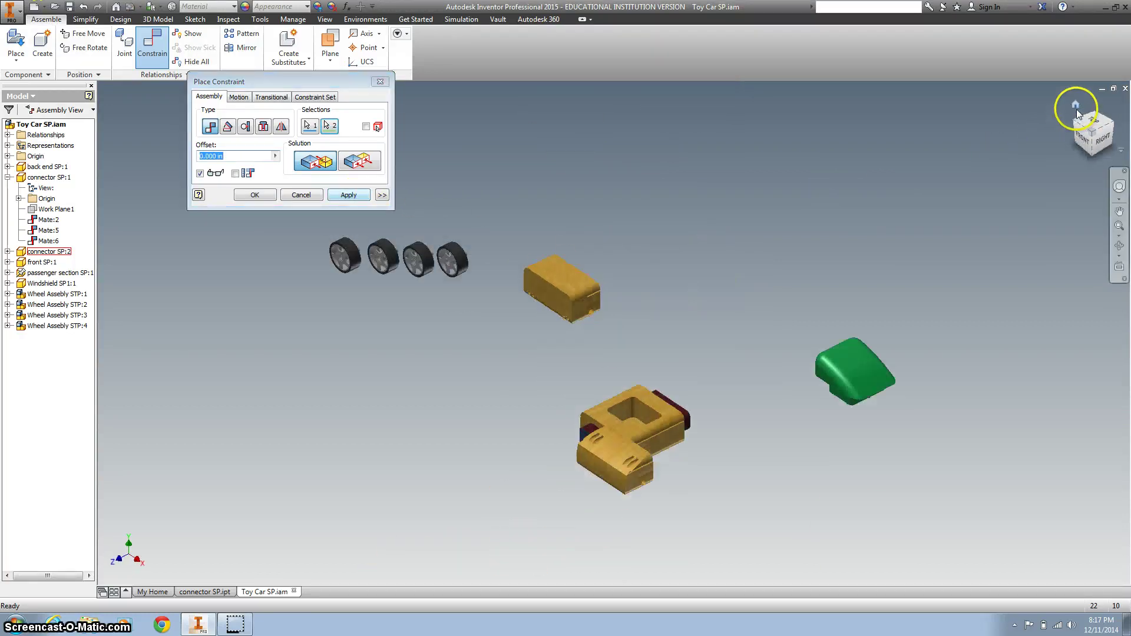
left_click(348, 195)
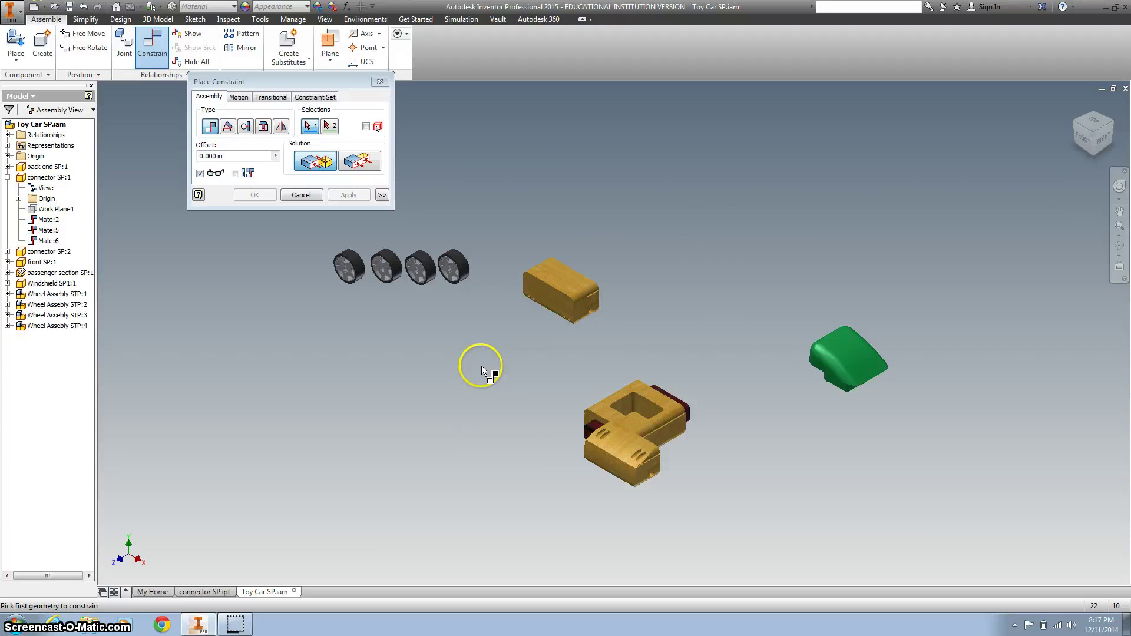
key("Escape")
left_click_drag(615, 451, 596, 437)
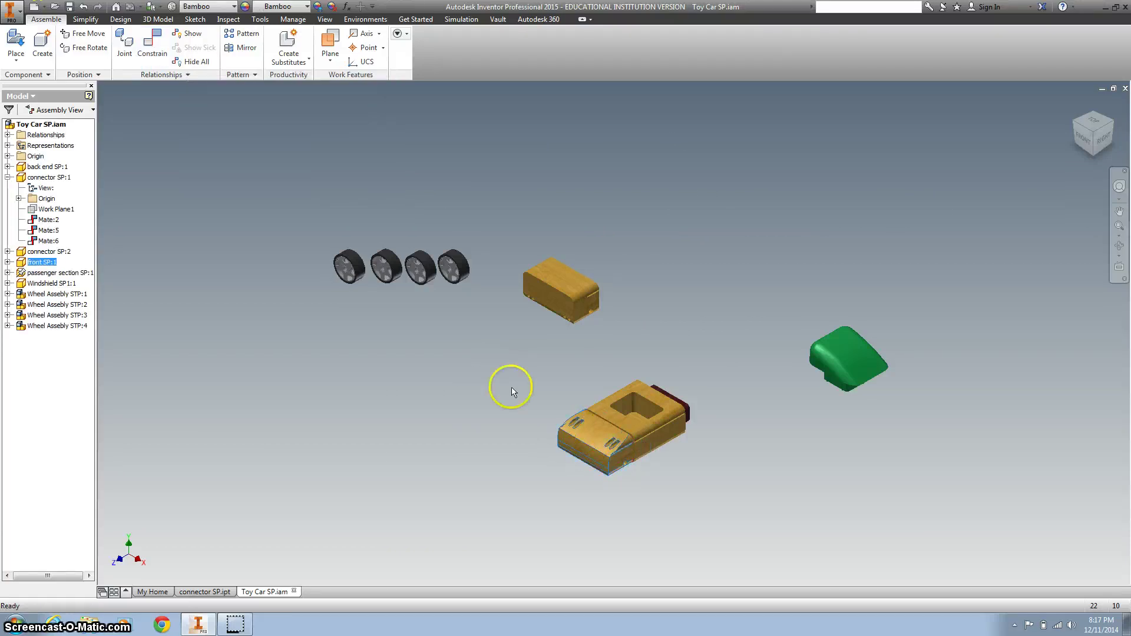
Move the front part aside and flush one of its faces with the connector.
left_click_drag(561, 449, 529, 385)
left_click(152, 41)
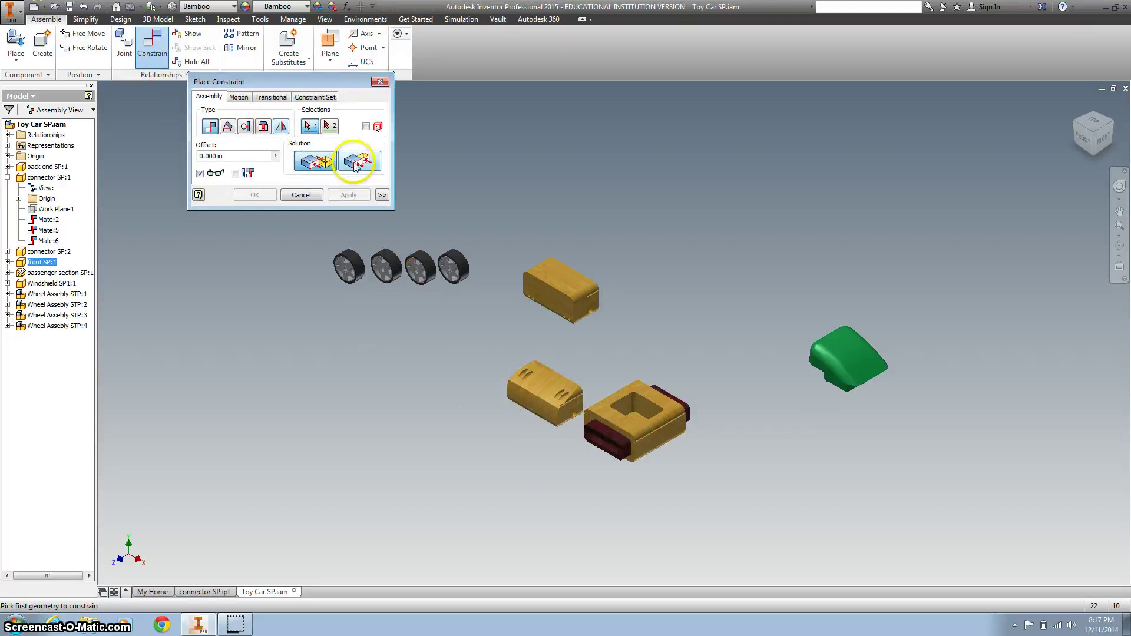
left_click(358, 165)
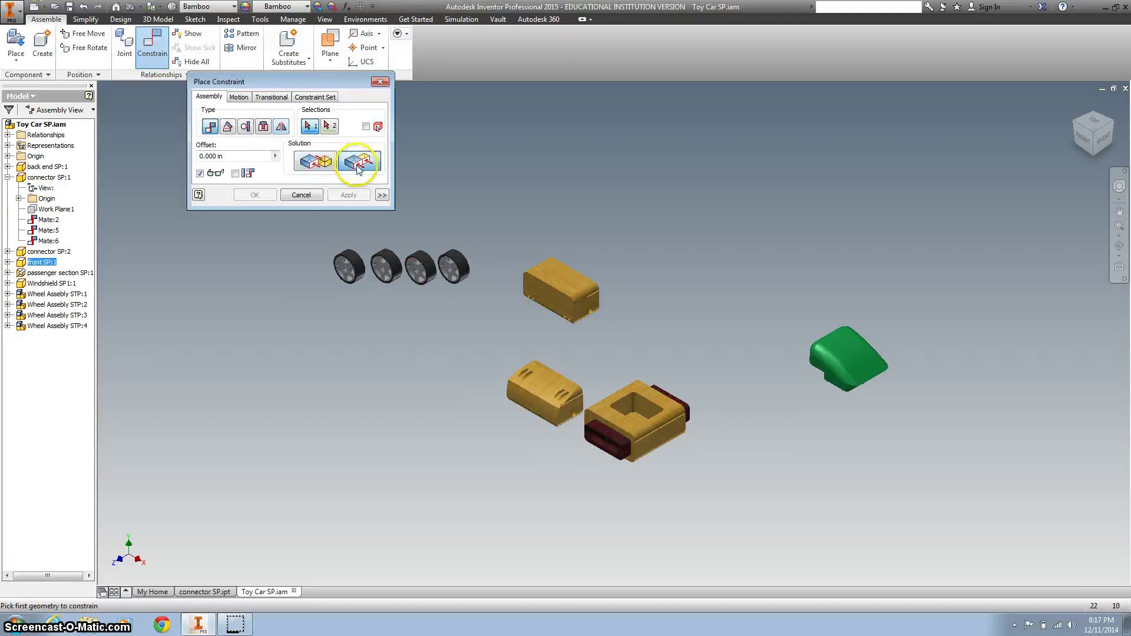
left_click(570, 414)
left_click(640, 443)
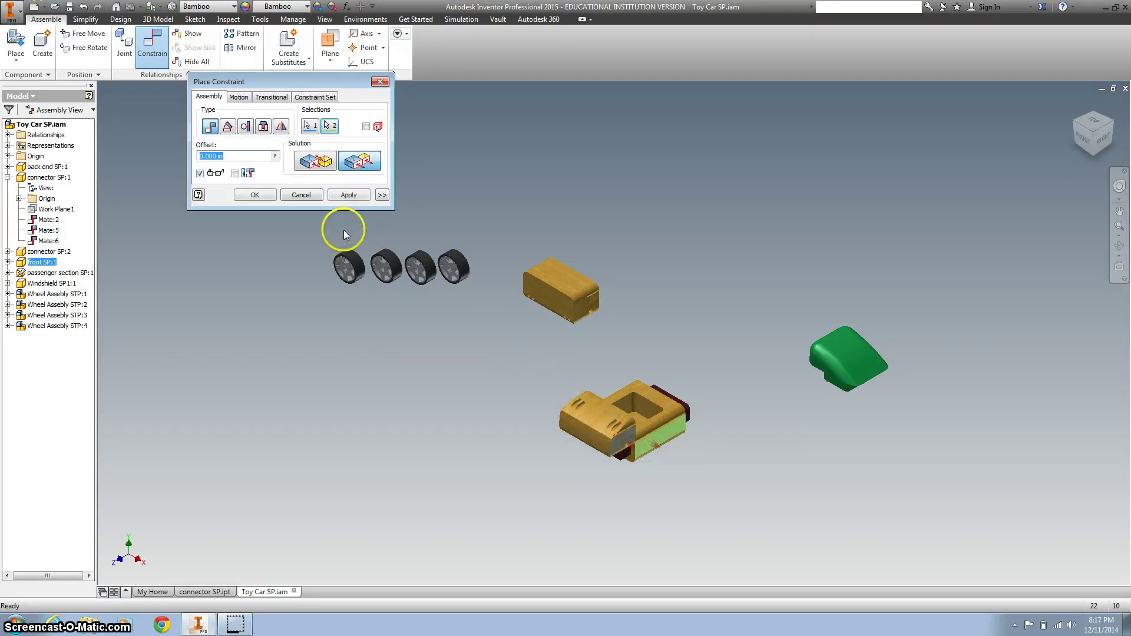
left_click(348, 195)
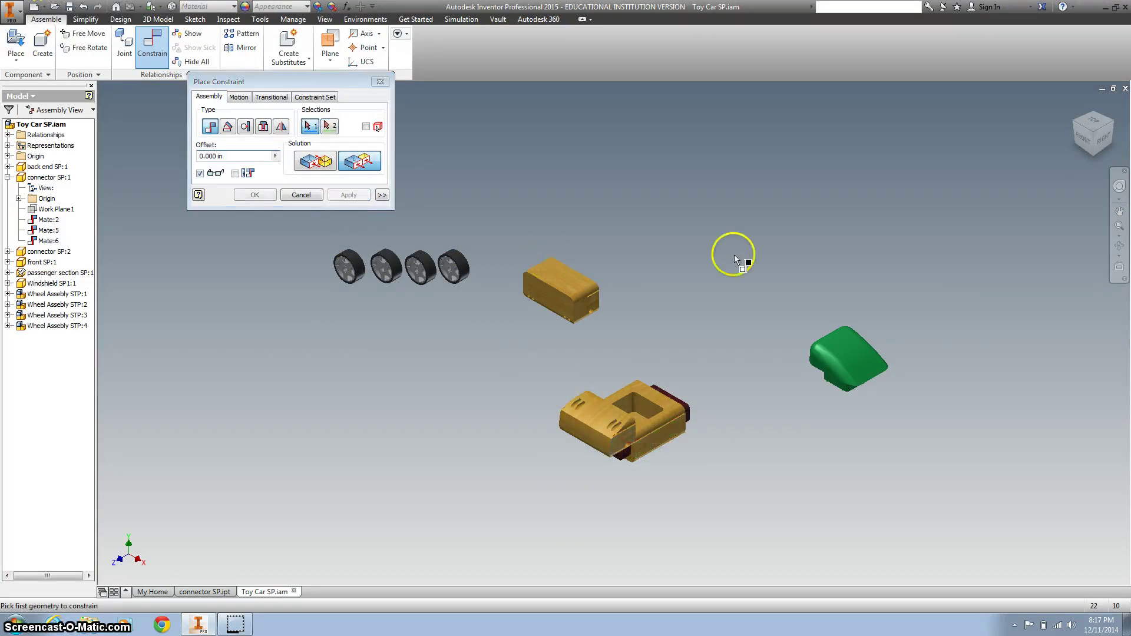
Add a second constraint between the front part and another connector face.
left_click(1094, 154)
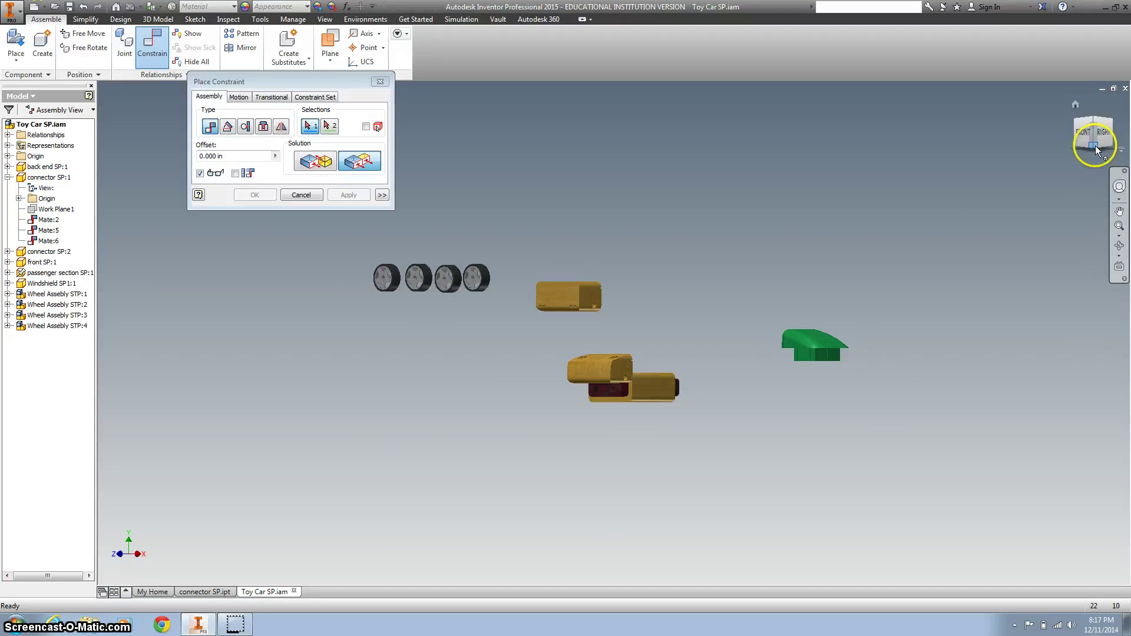
middle_click_drag(929, 199, 687, 256, "shift")
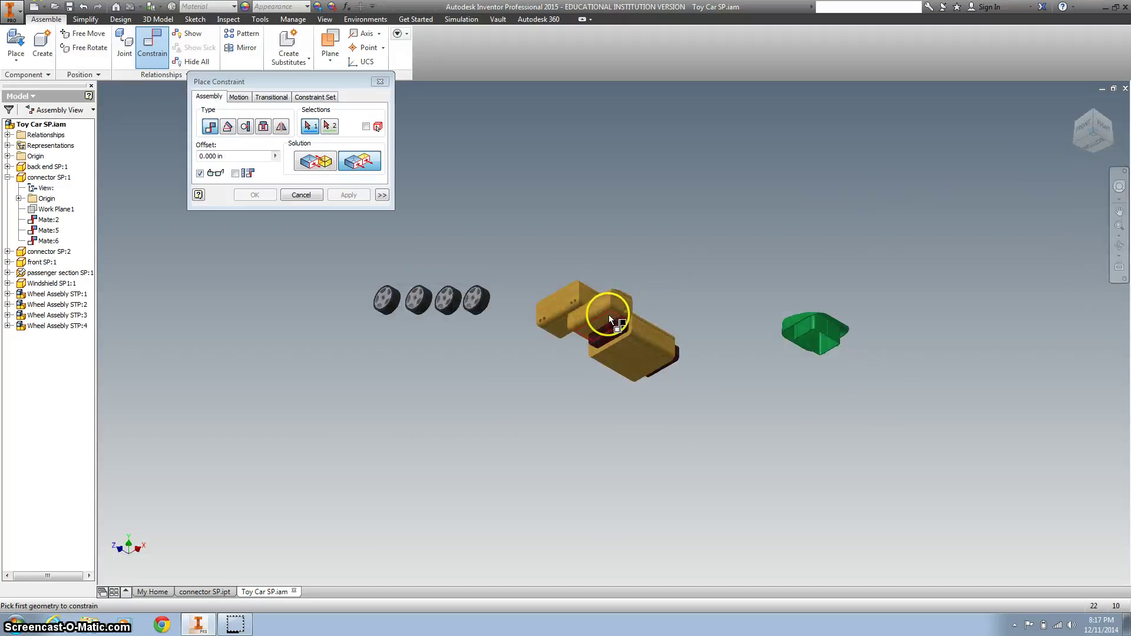
left_click(609, 314)
left_click(625, 344)
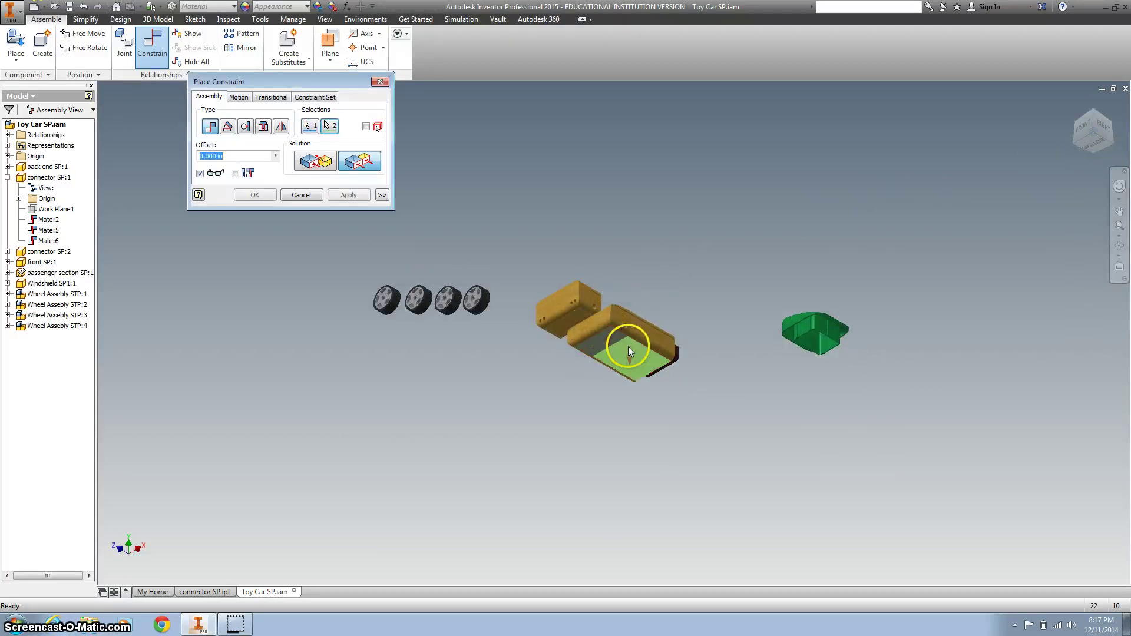
left_click(356, 199)
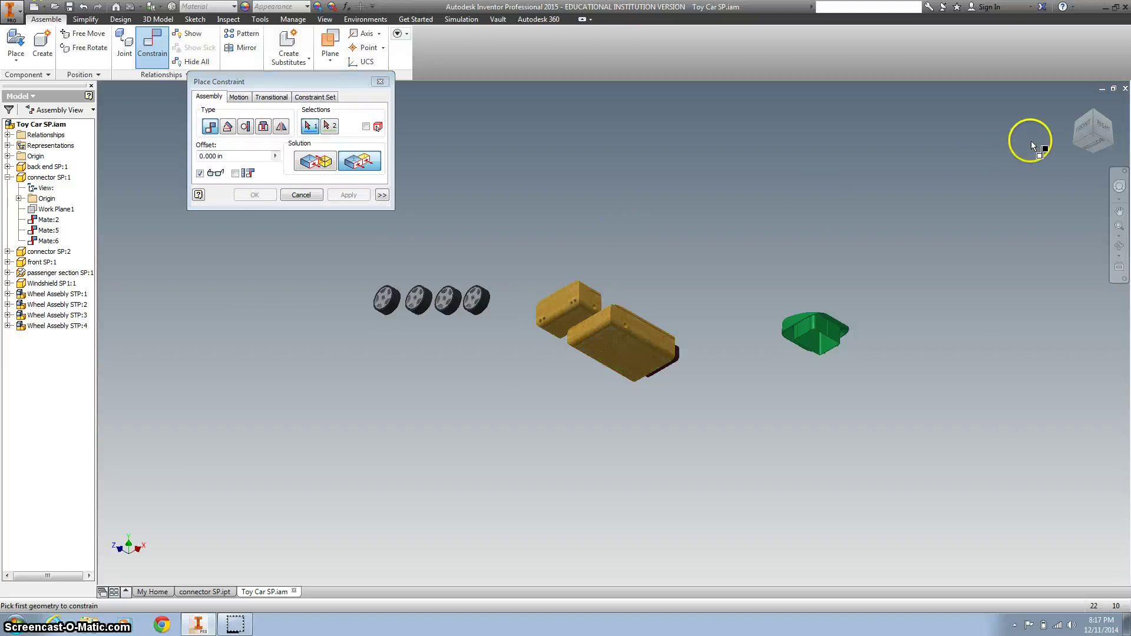
left_click(1077, 105)
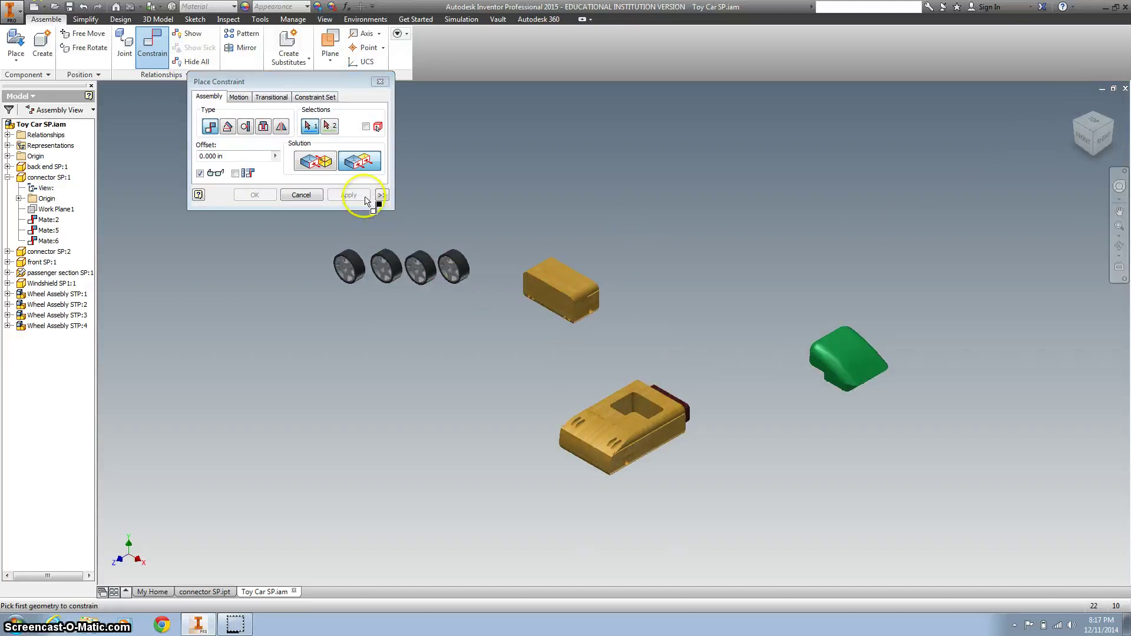
Mate the connector's inner face to the back end's slot face.
left_click(324, 165)
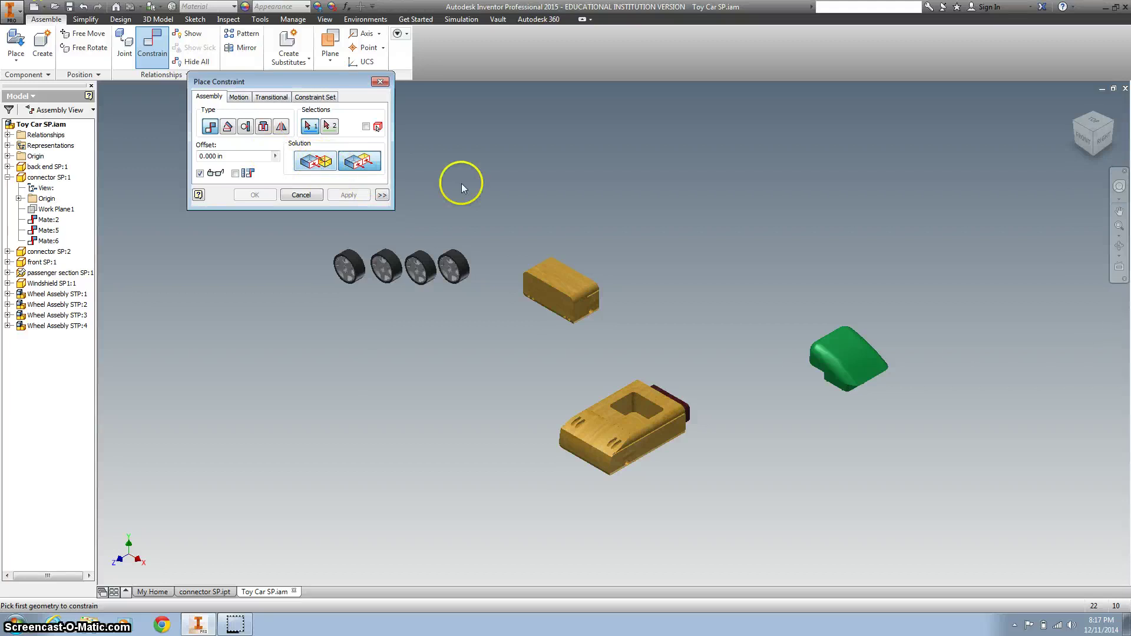
left_click(1105, 117)
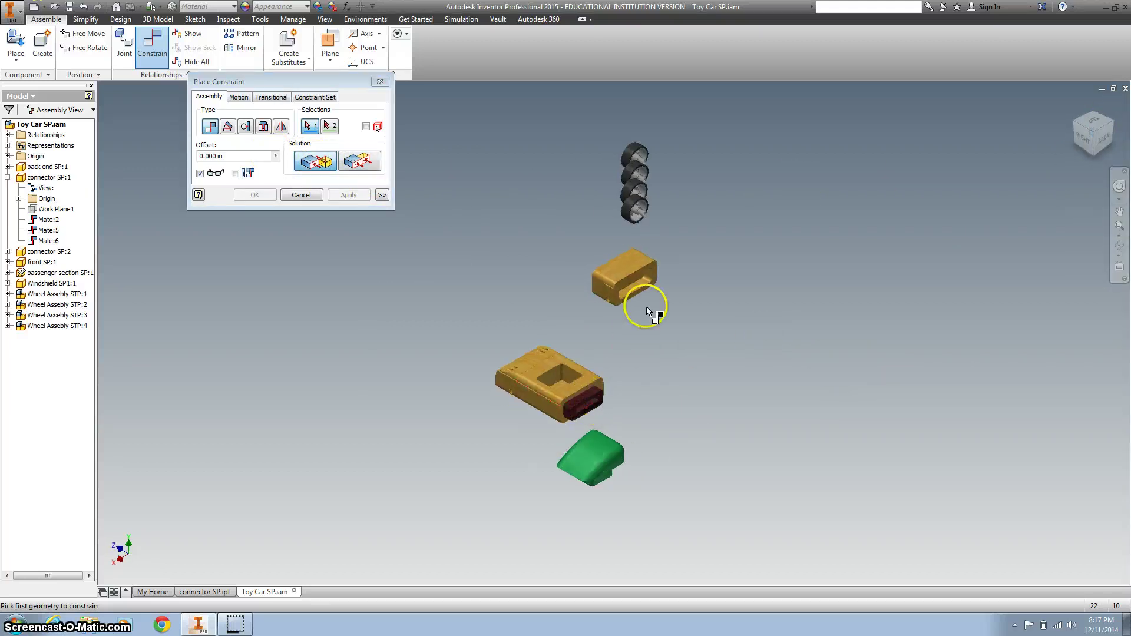
scroll(640, 284, "up", 3)
left_click(631, 276)
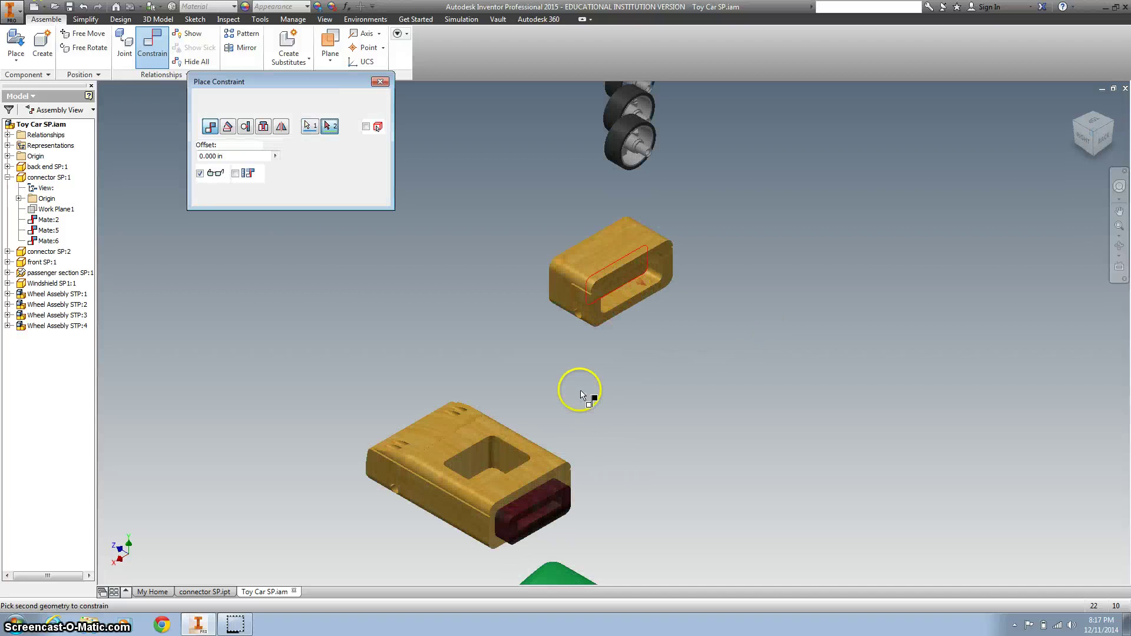
left_click(569, 502)
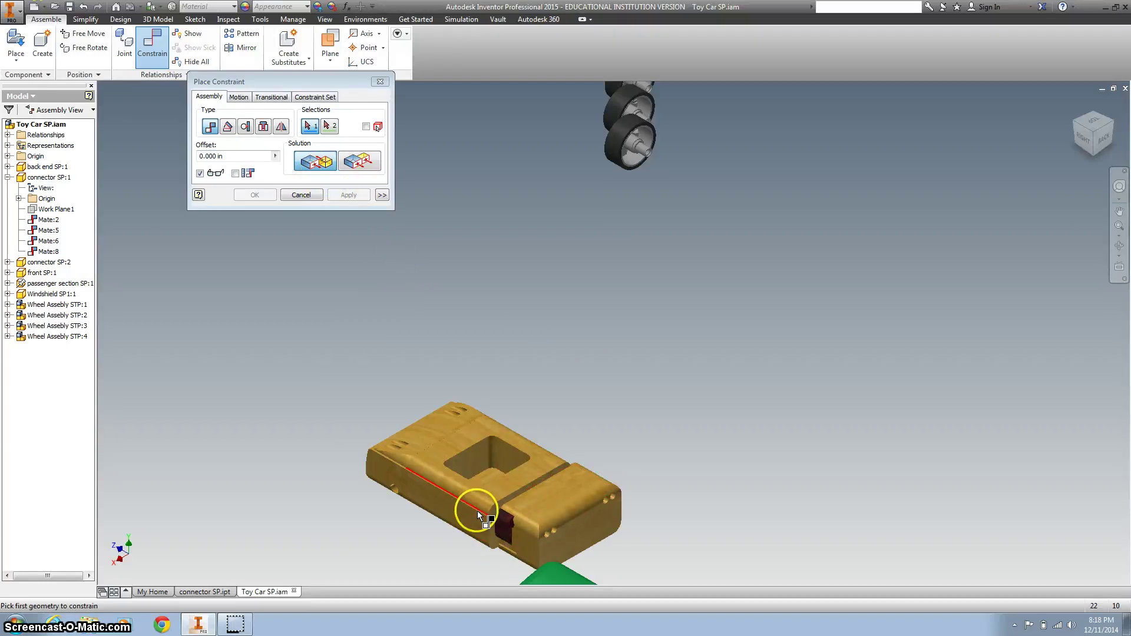
Flush the connector's top face with the matching body face.
left_click(359, 161)
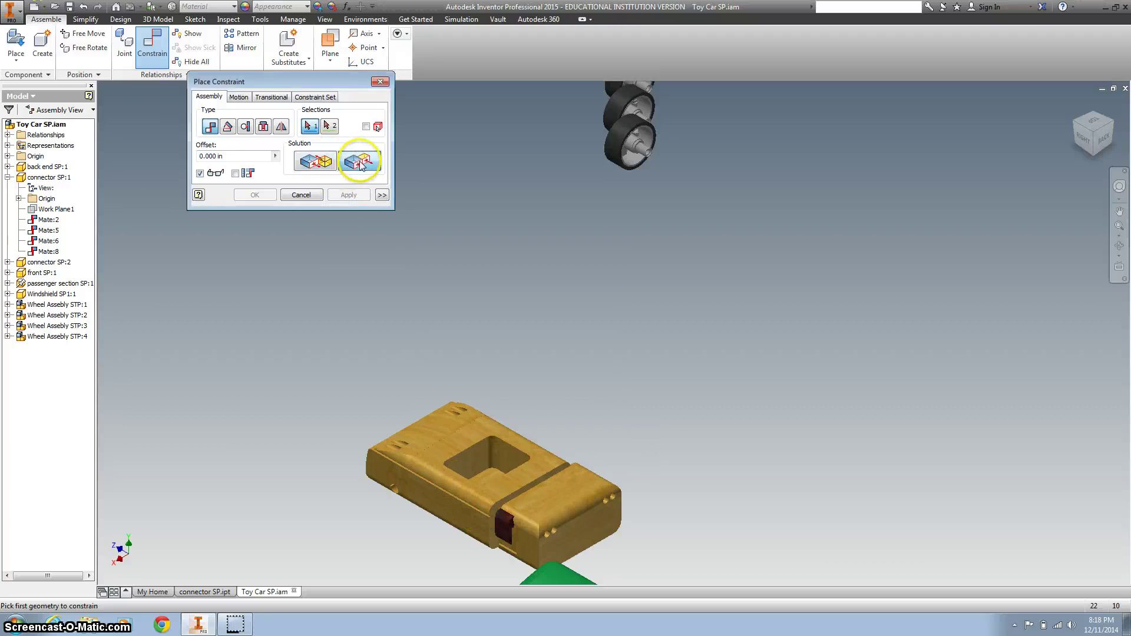
left_click(558, 486)
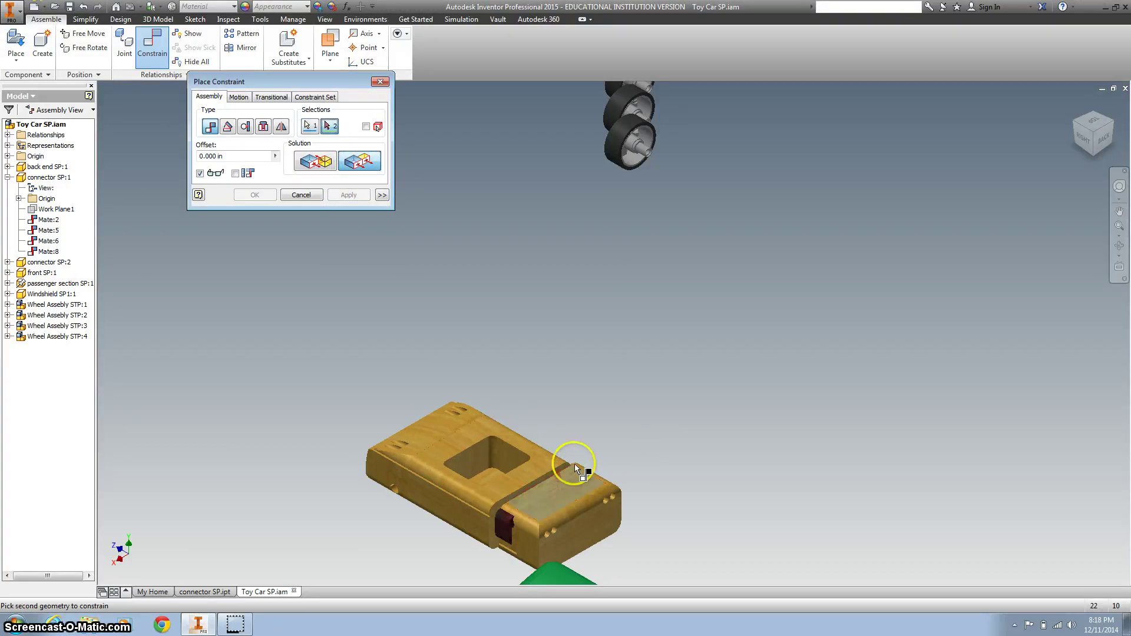
left_click(1094, 157)
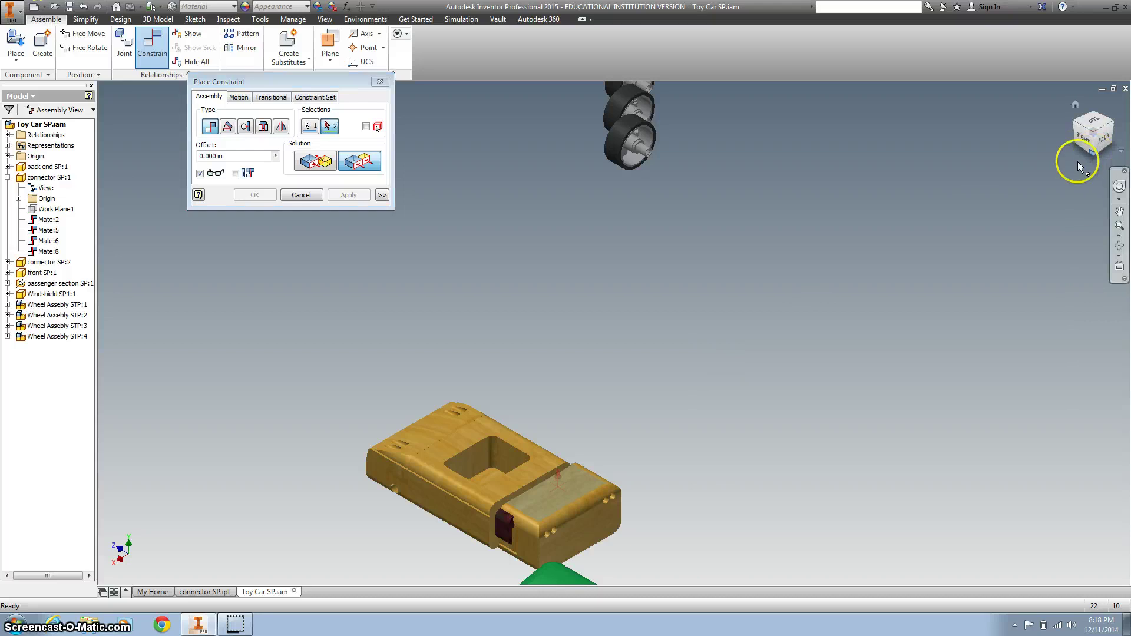
left_click(556, 377)
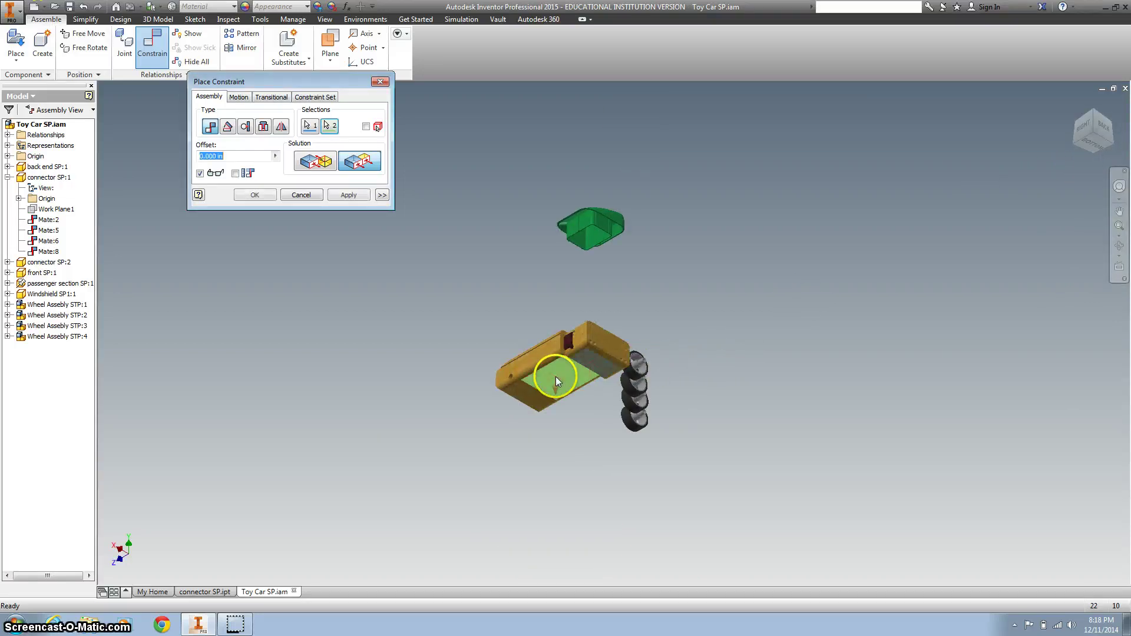
left_click(361, 195)
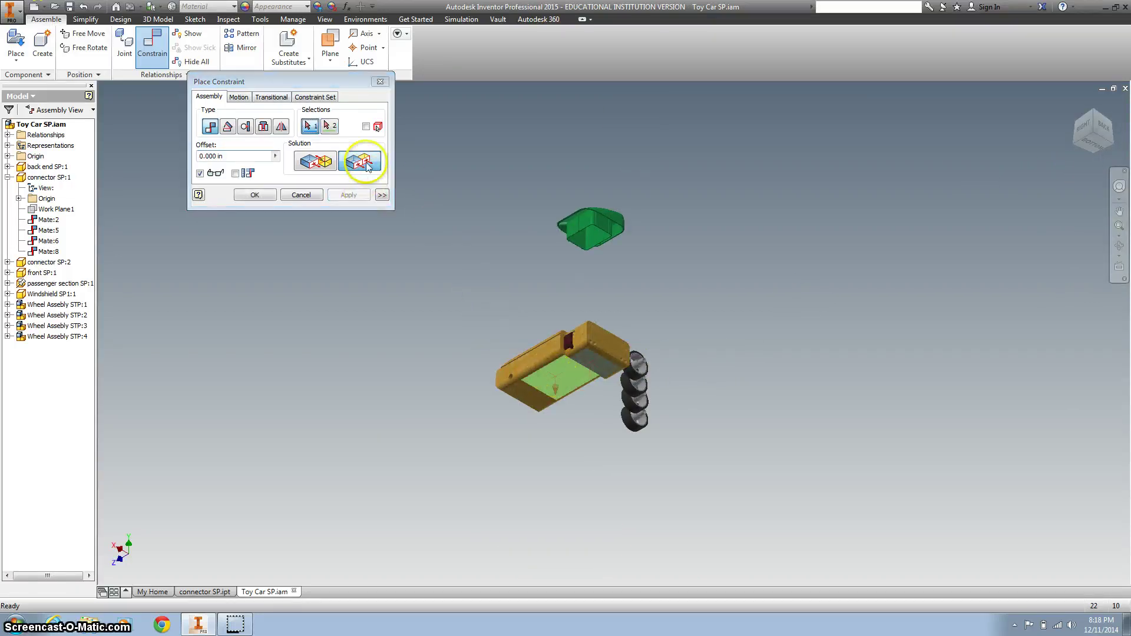
Flush the body's side face with the adjoining face so the body forms one block.
scroll(568, 340, "up", 3)
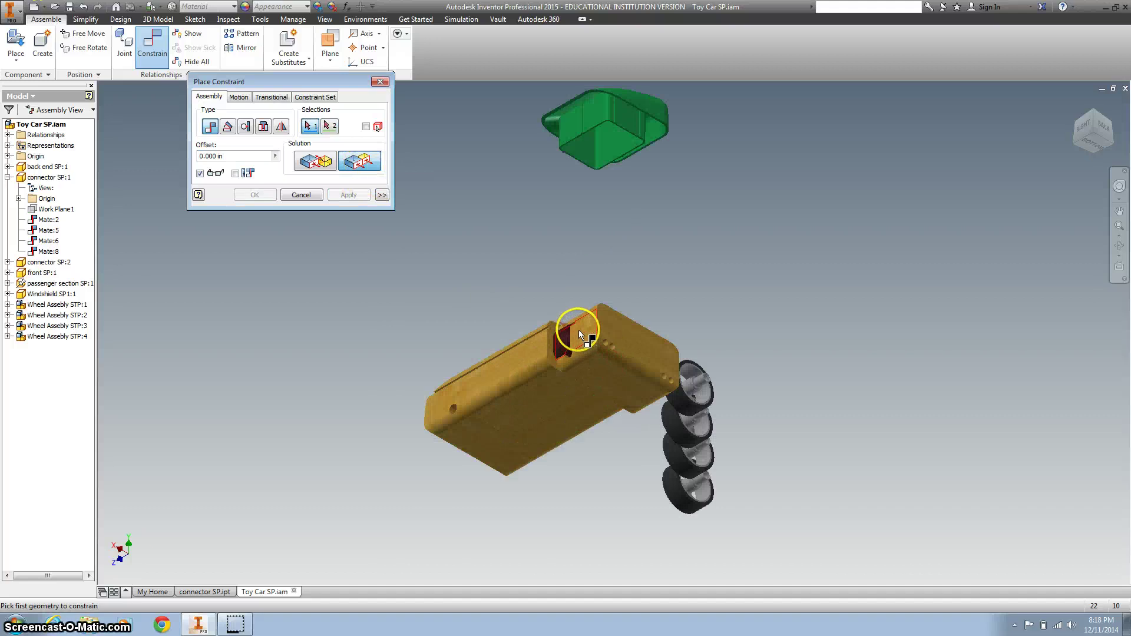
left_click(582, 329)
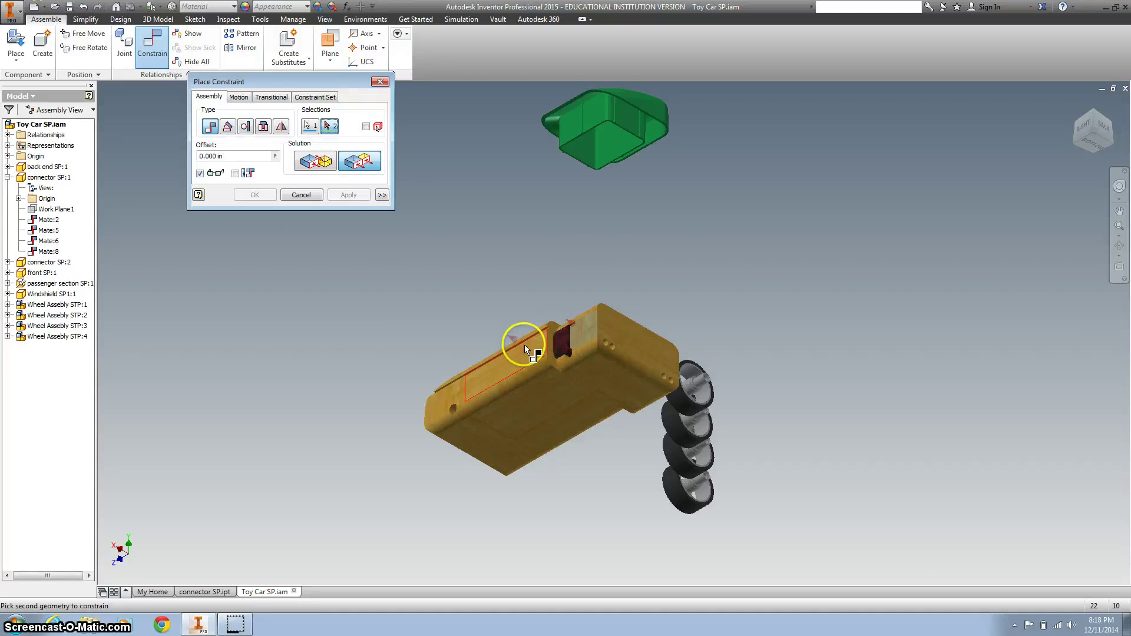
left_click(525, 345)
left_click(348, 195)
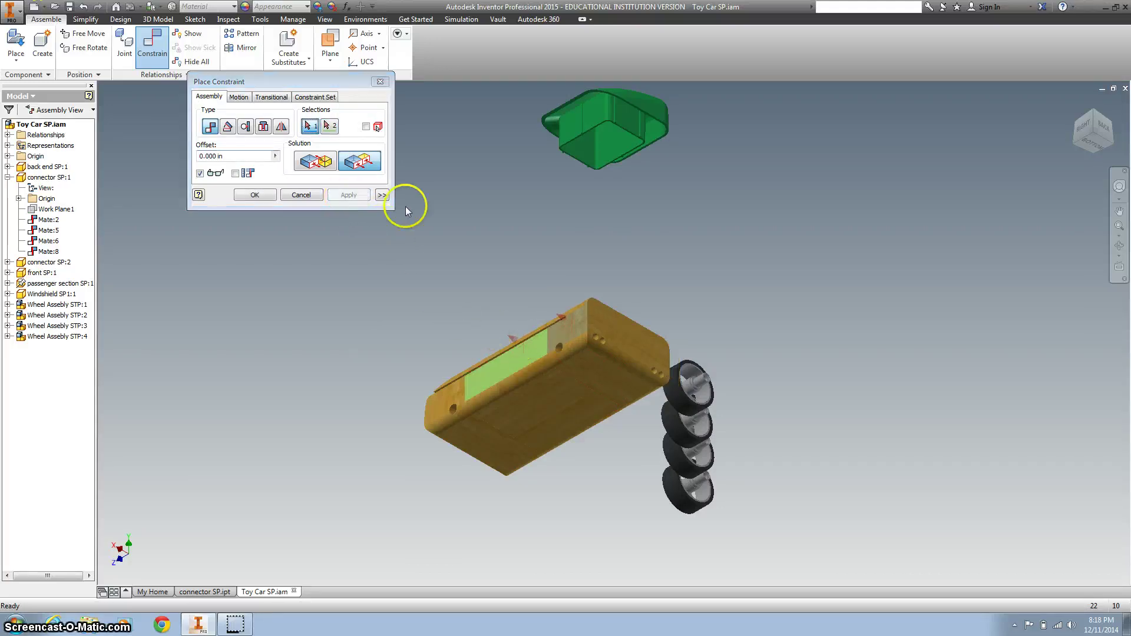
left_click(1076, 104)
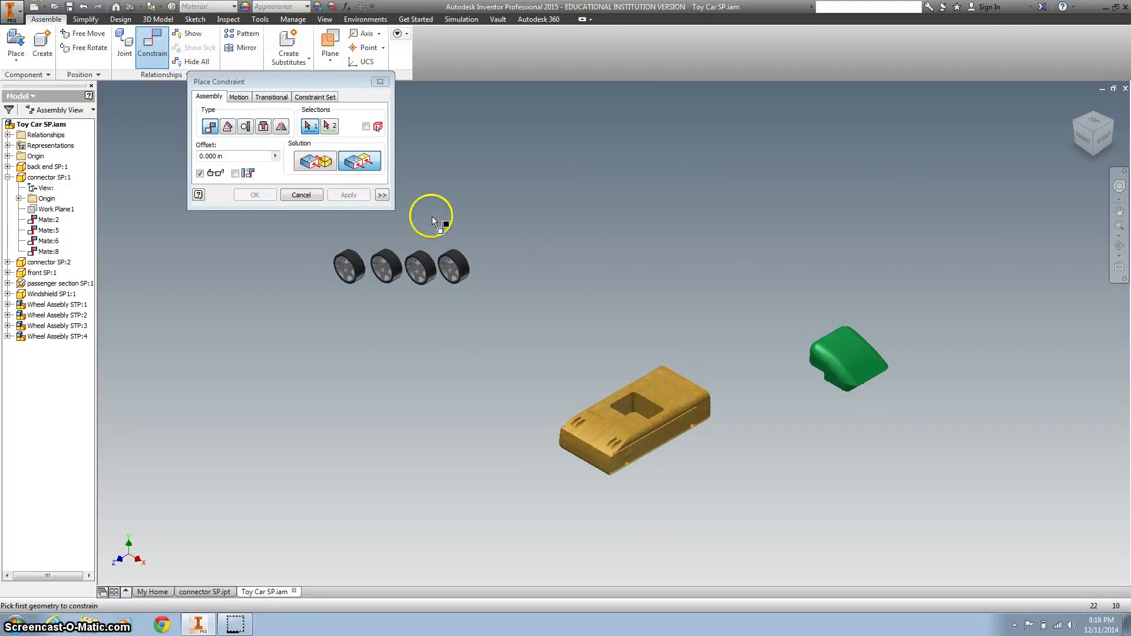
left_click(321, 164)
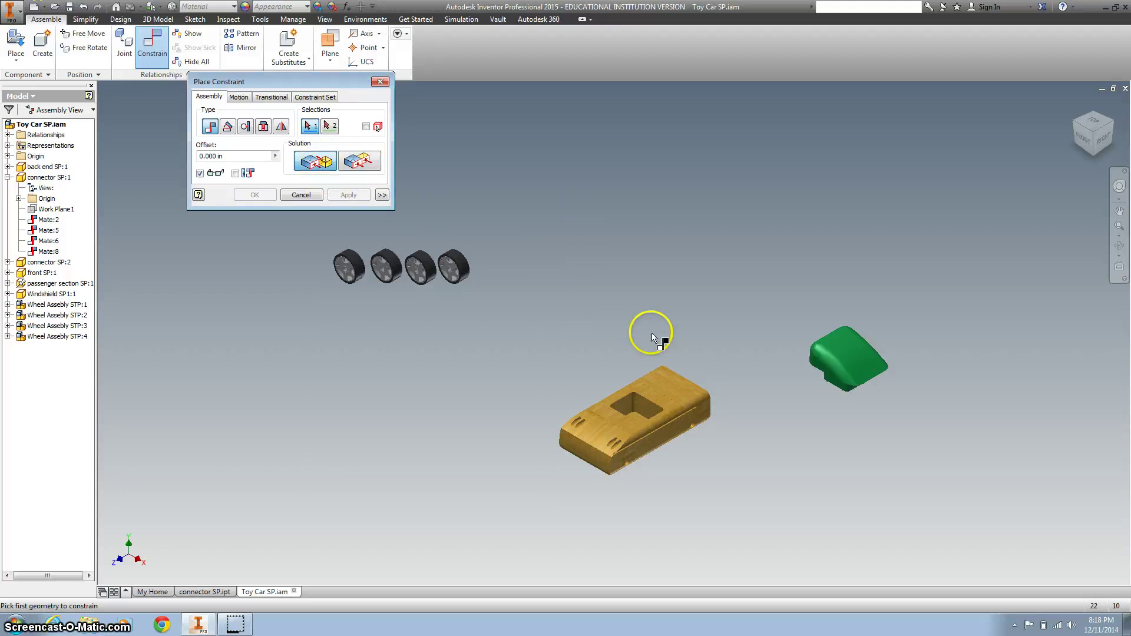
Mate the green windshield's rim edge to the body's top face, then drag the windshield up and left.
left_click(1091, 154)
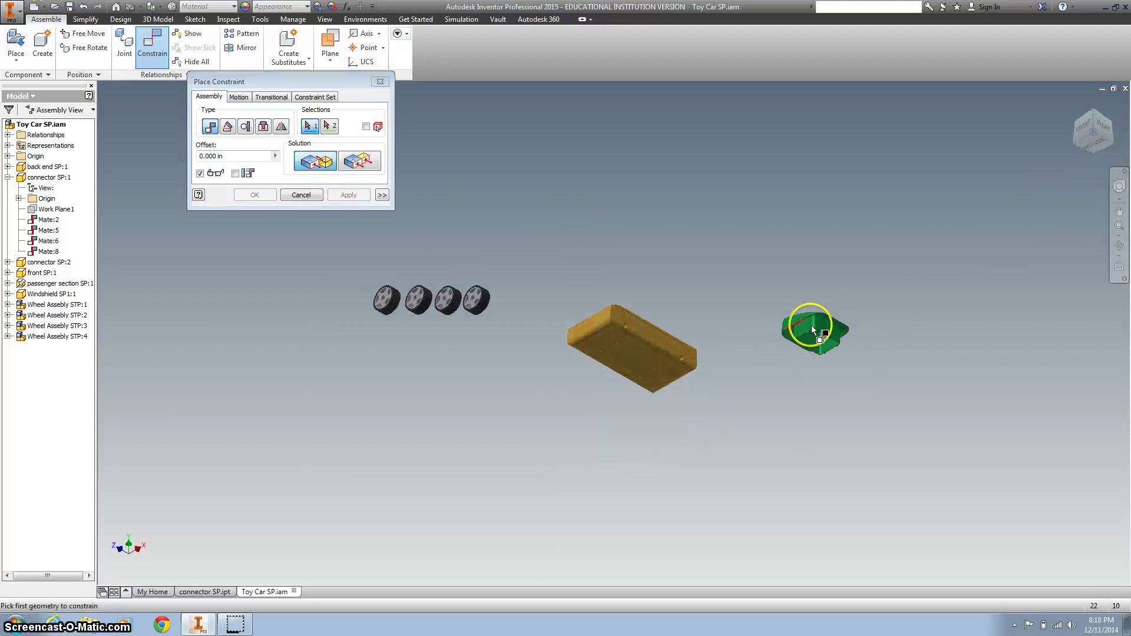
scroll(816, 330, "down", 6)
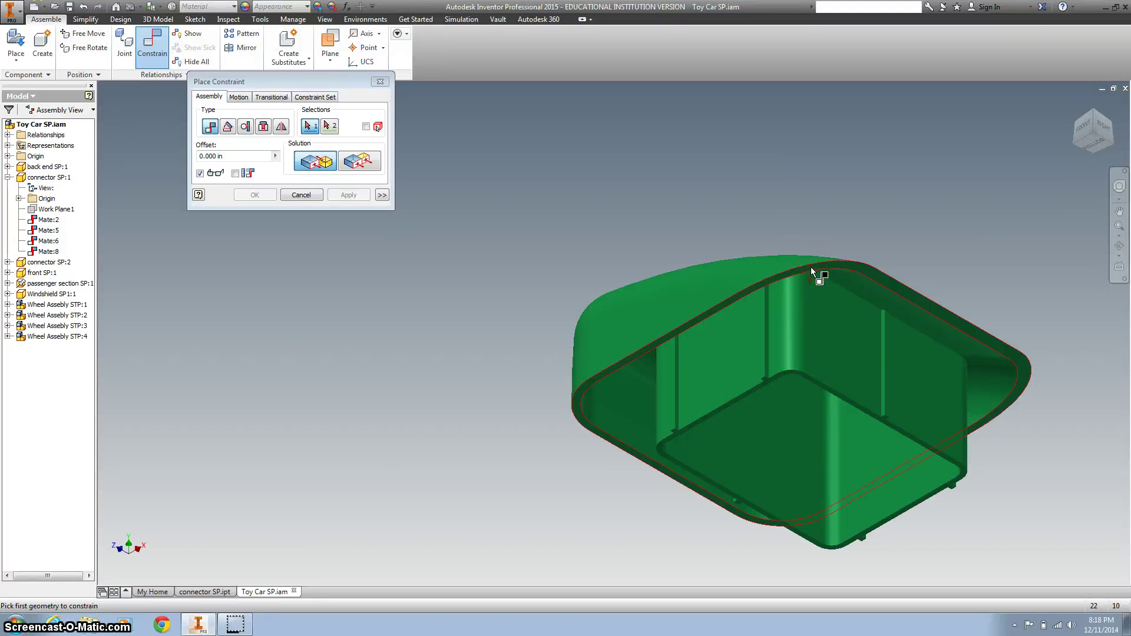
left_click(813, 269)
scroll(814, 260, "up", 5)
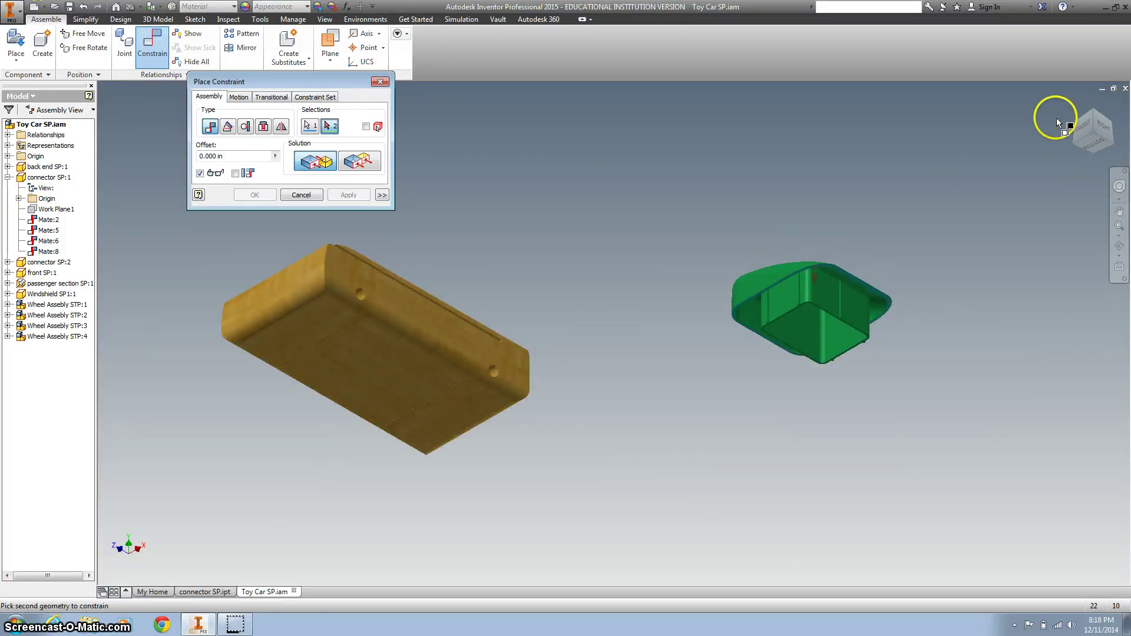
left_click(1092, 110)
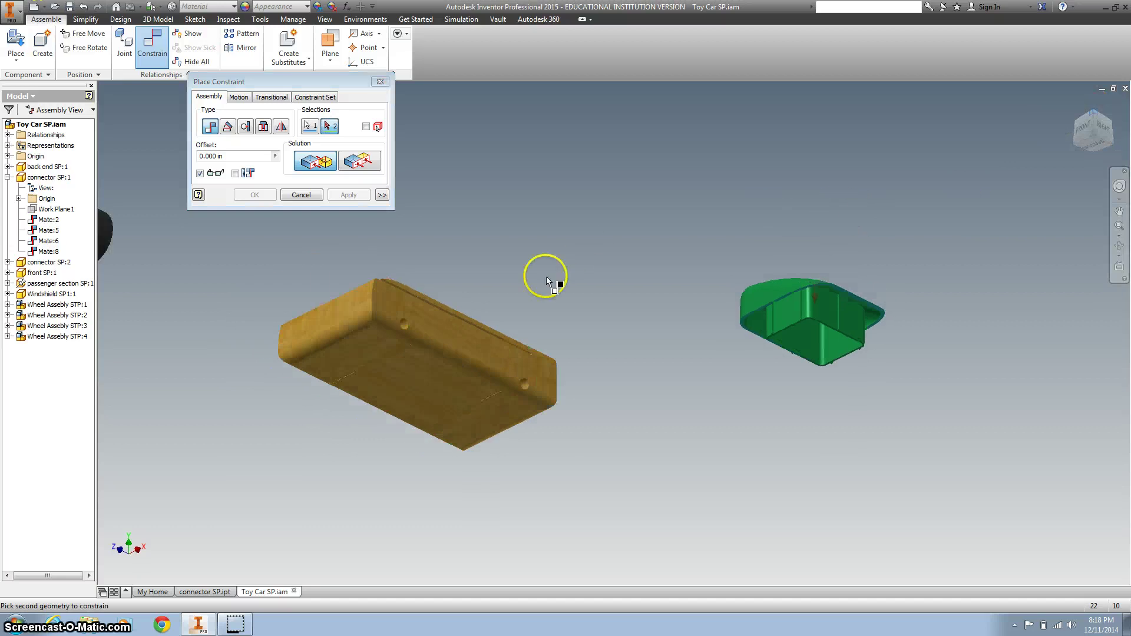
scroll(613, 410, "down", 5)
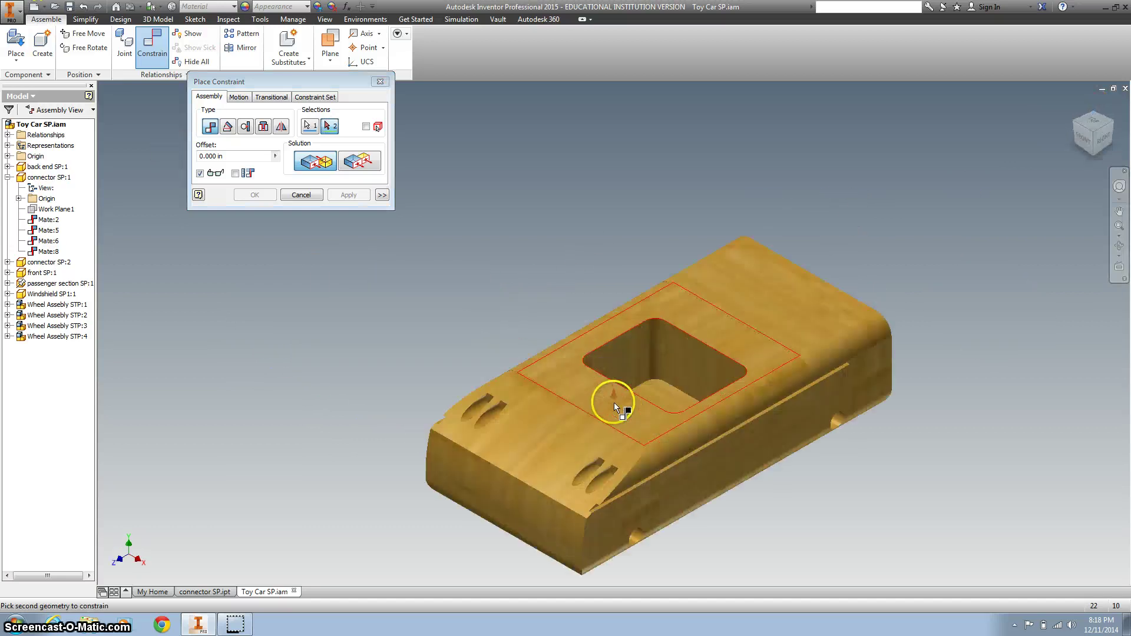
left_click(615, 401)
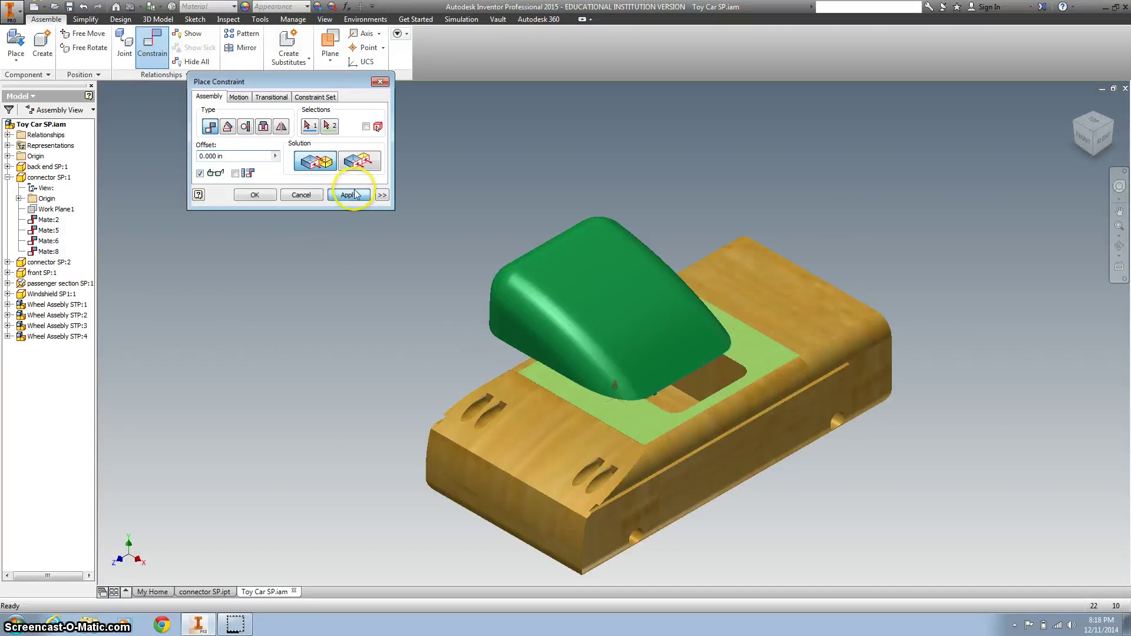
left_click(351, 195)
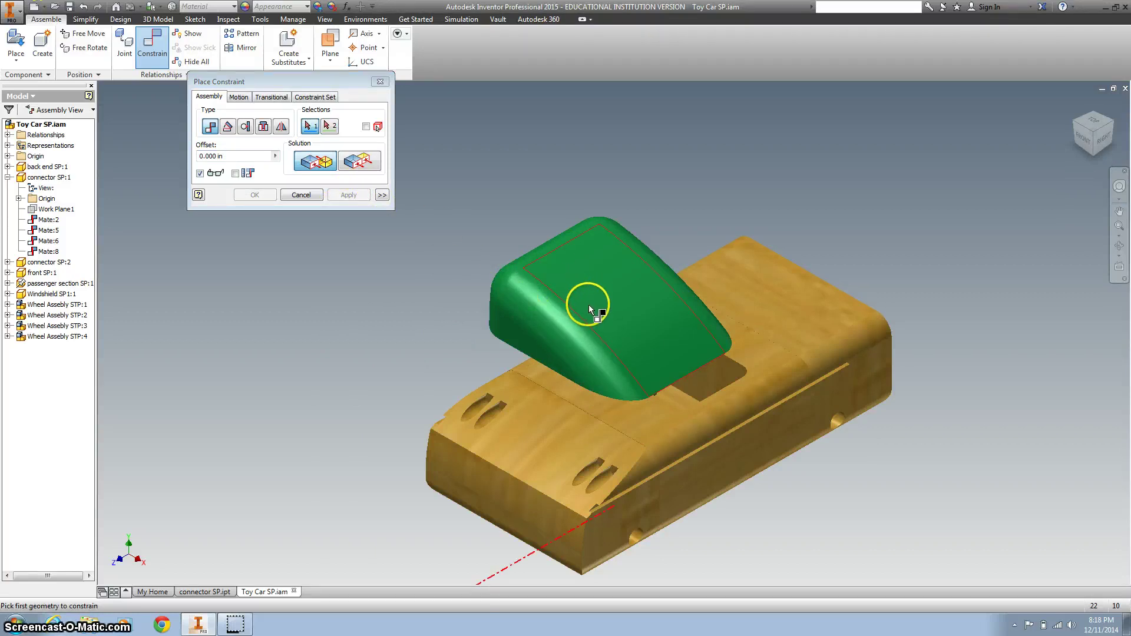
key("Escape")
left_click_drag(596, 308, 441, 217)
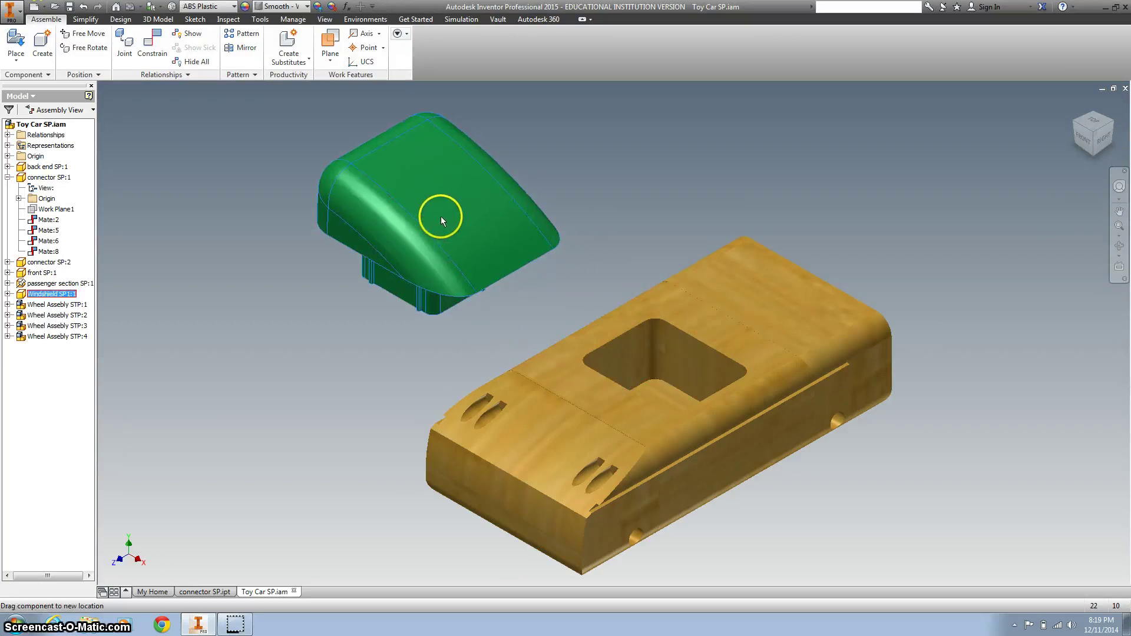
Constrain a face of the green windshield to the wooden body's face at the square opening.
left_click(153, 41)
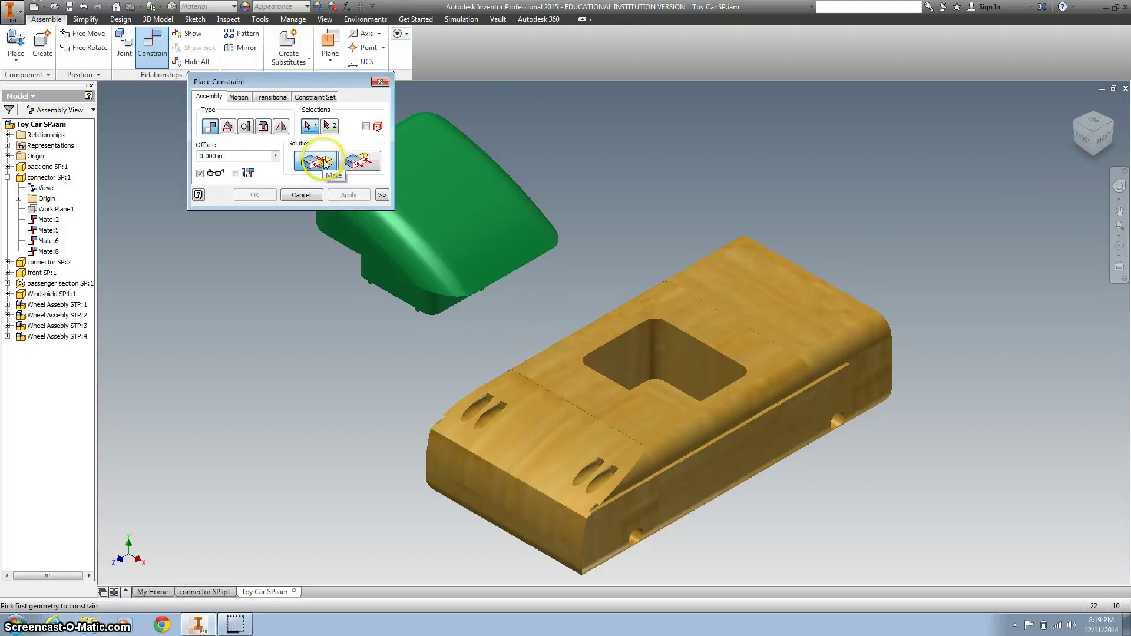
left_click(1094, 154)
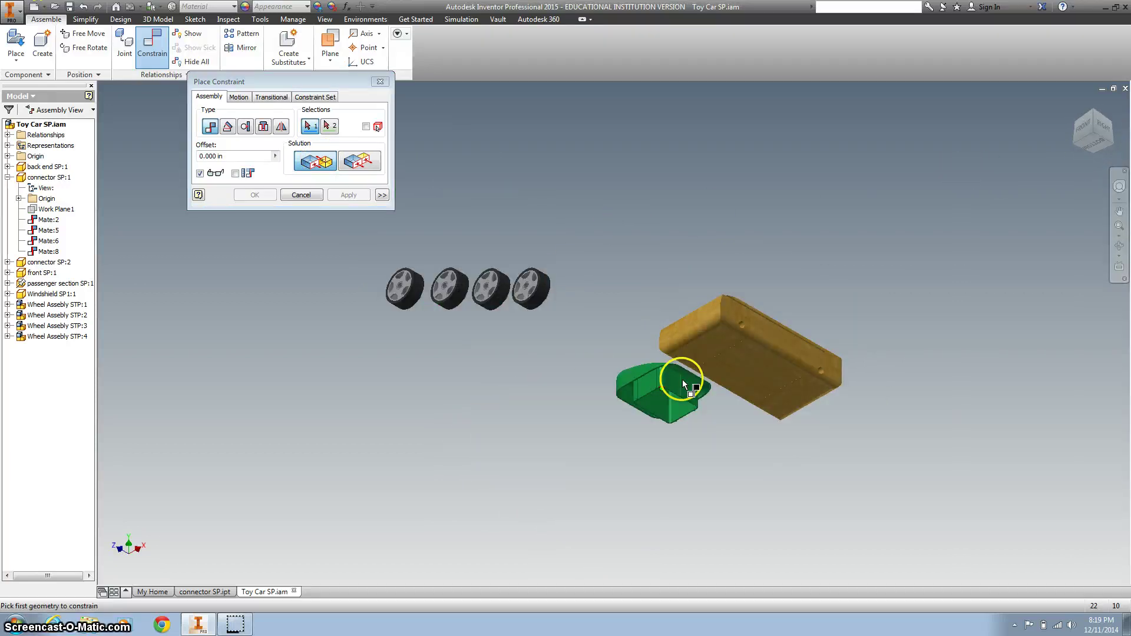
scroll(683, 379, "down", 5)
left_click(648, 377)
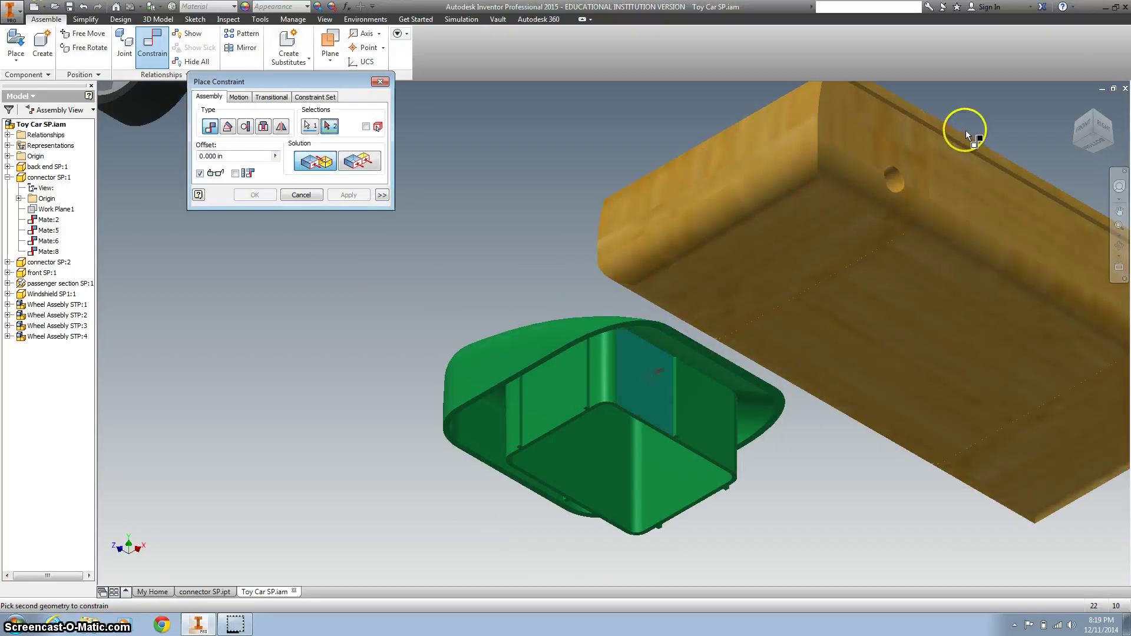
left_click(1074, 102)
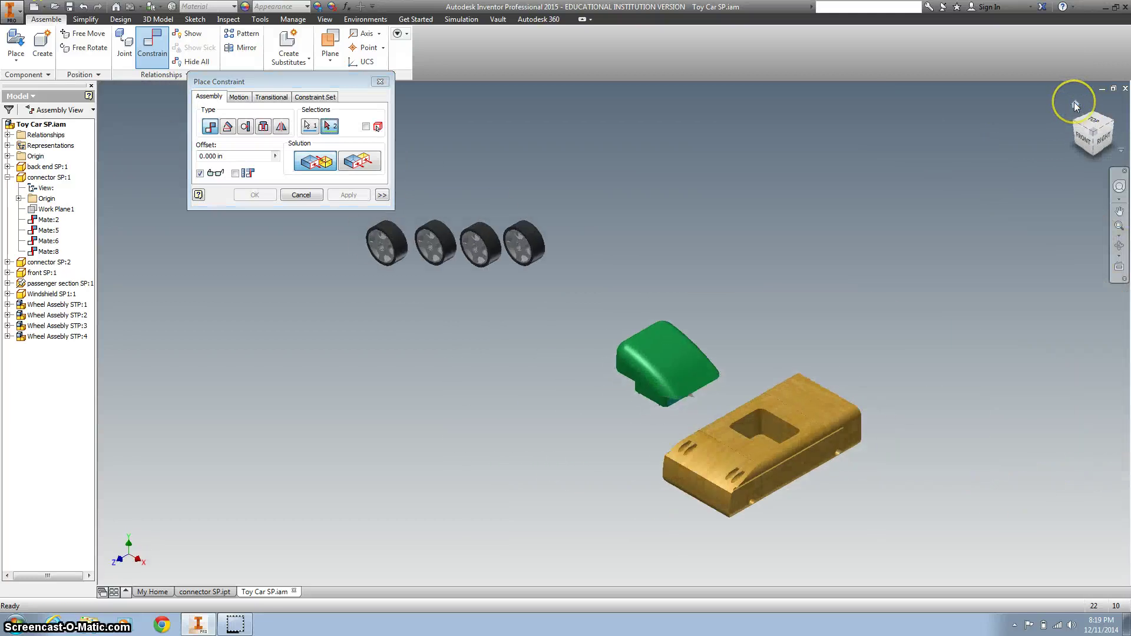
middle_click_drag(878, 266, 562, 457, "shift")
left_click(531, 459)
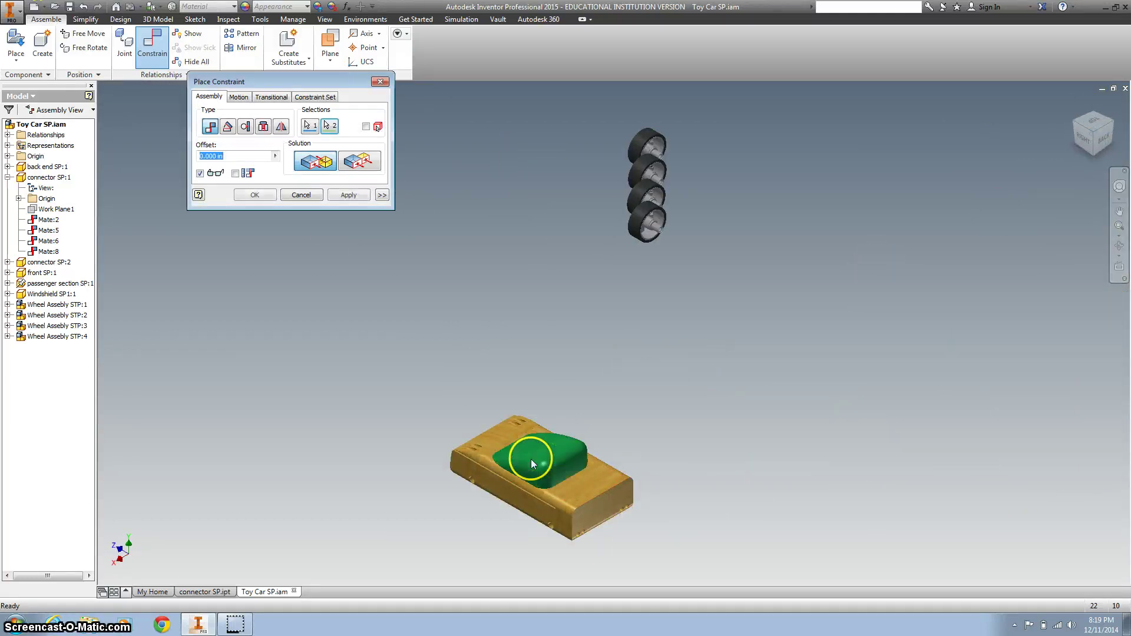
left_click(348, 195)
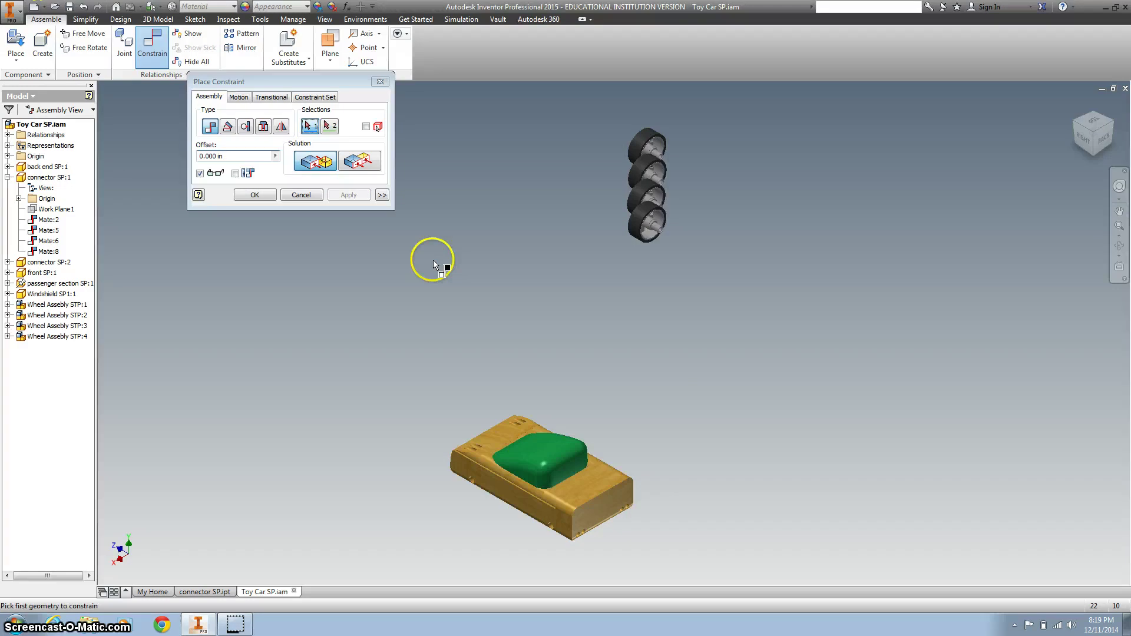
Pull the windshield off the body and constrain one of its faces back to the body opening.
key("Escape")
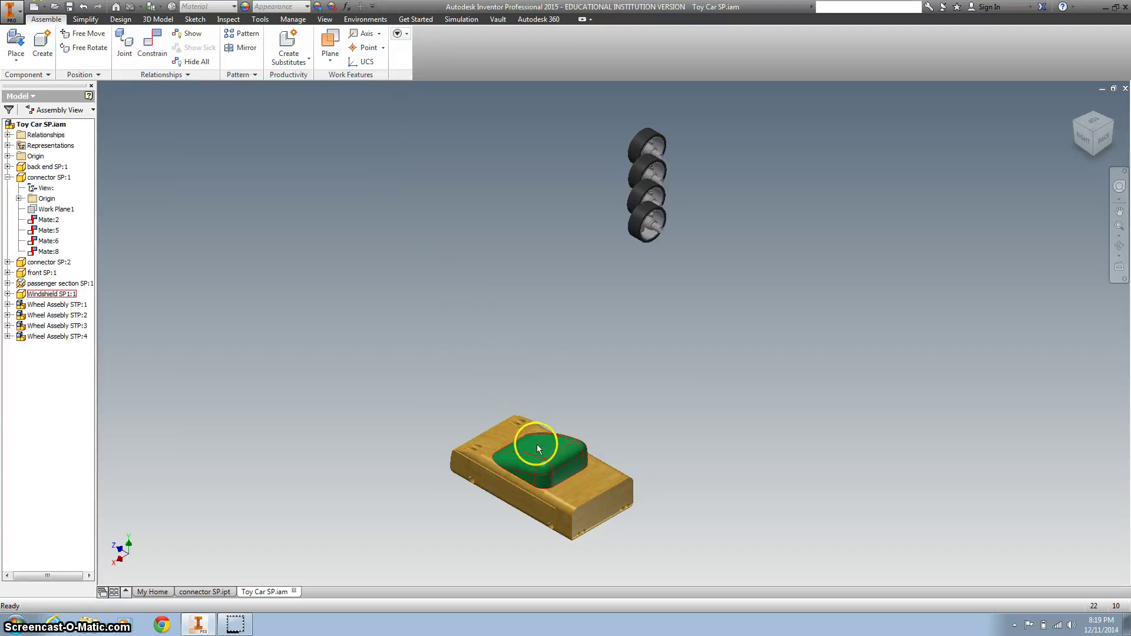
left_click_drag(547, 451, 642, 383)
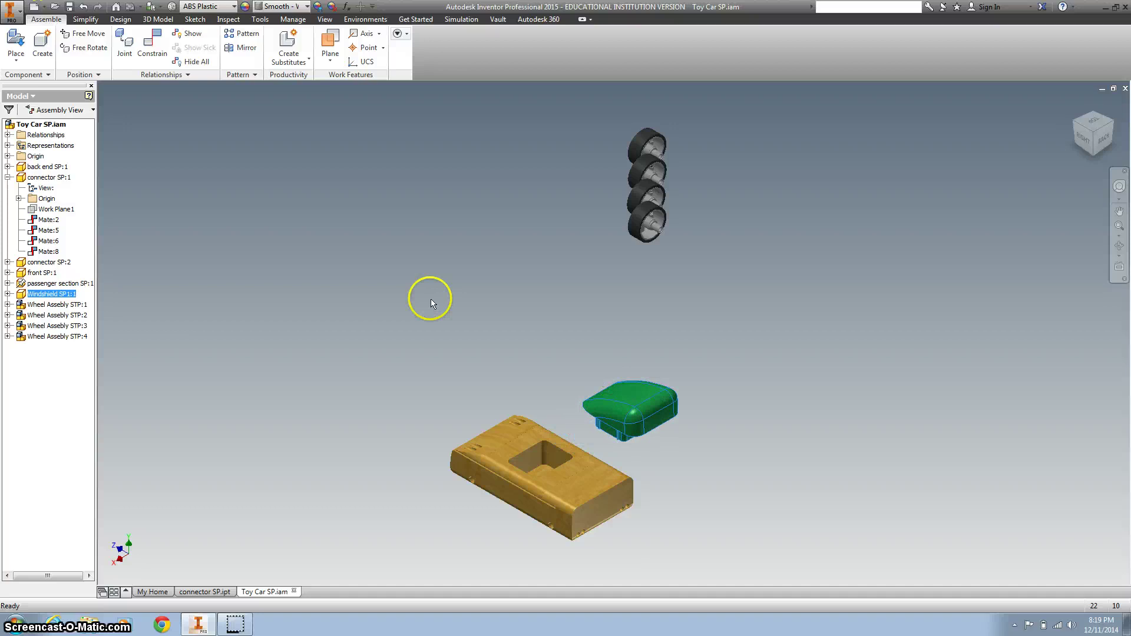
left_click(152, 41)
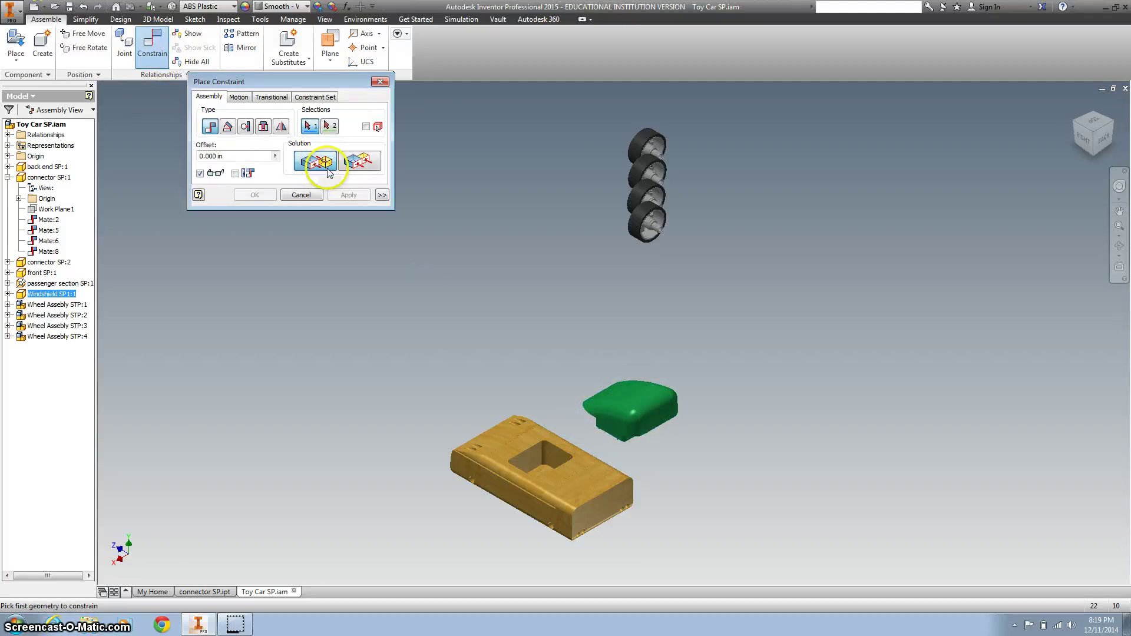
scroll(624, 447, "up", 5)
left_click(613, 416)
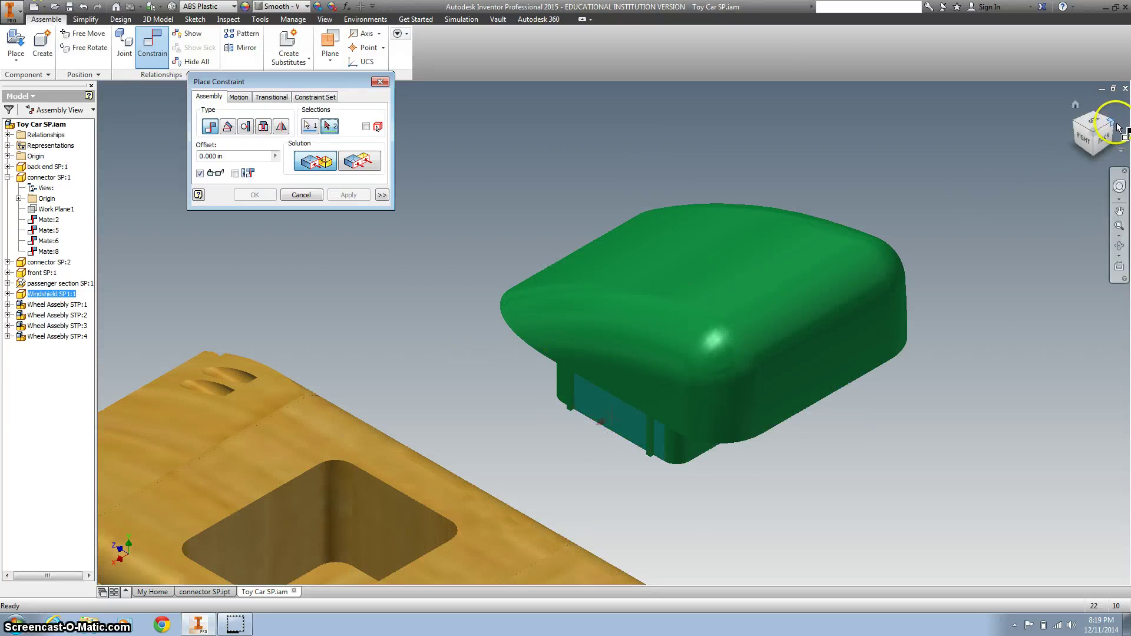
left_click(1083, 141)
scroll(406, 239, "up", 4)
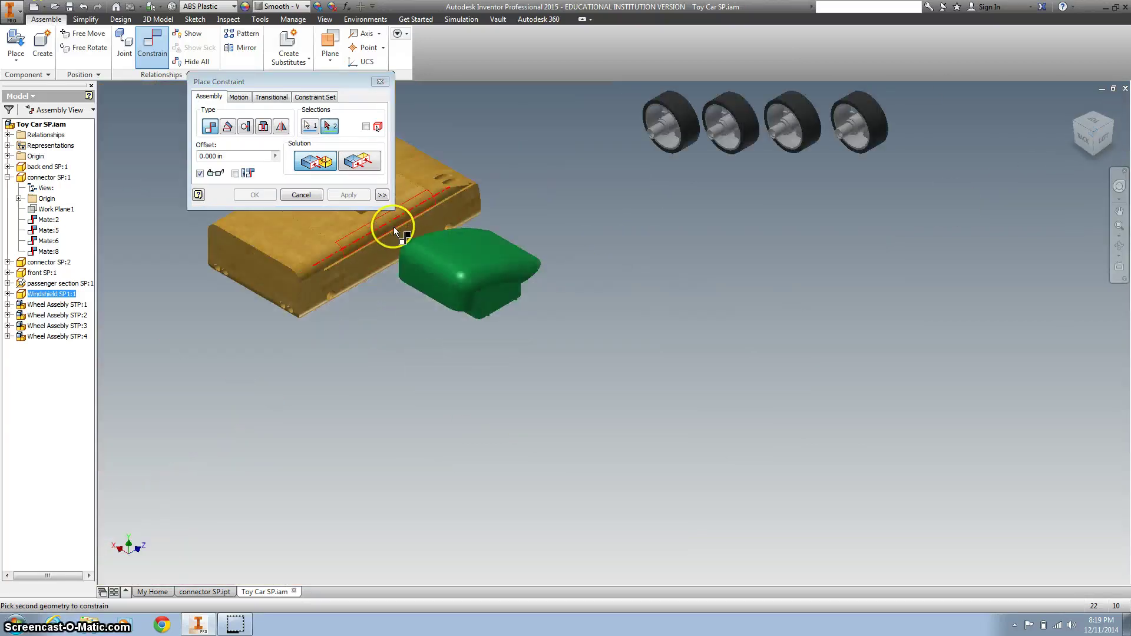
middle_click_drag(371, 298, 421, 417)
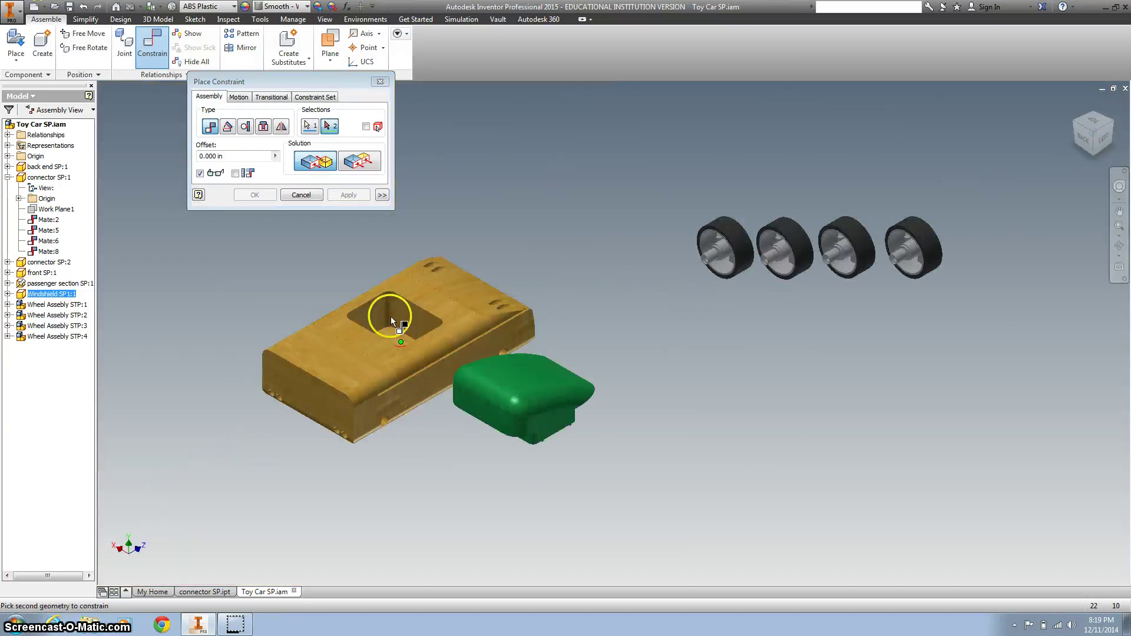
left_click(380, 312)
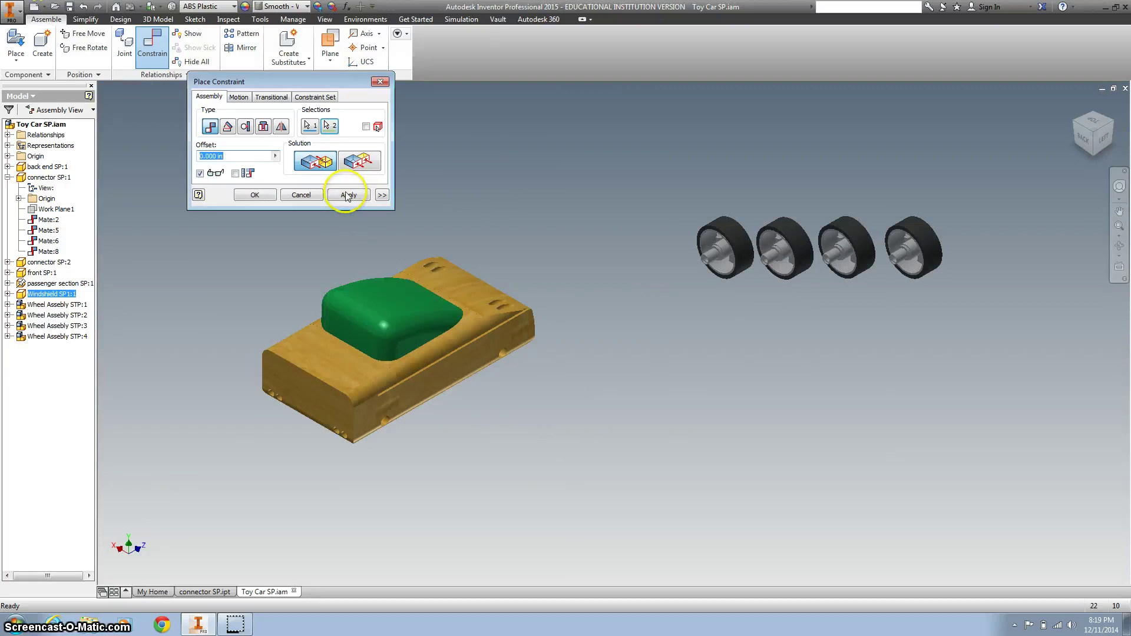
left_click(349, 194)
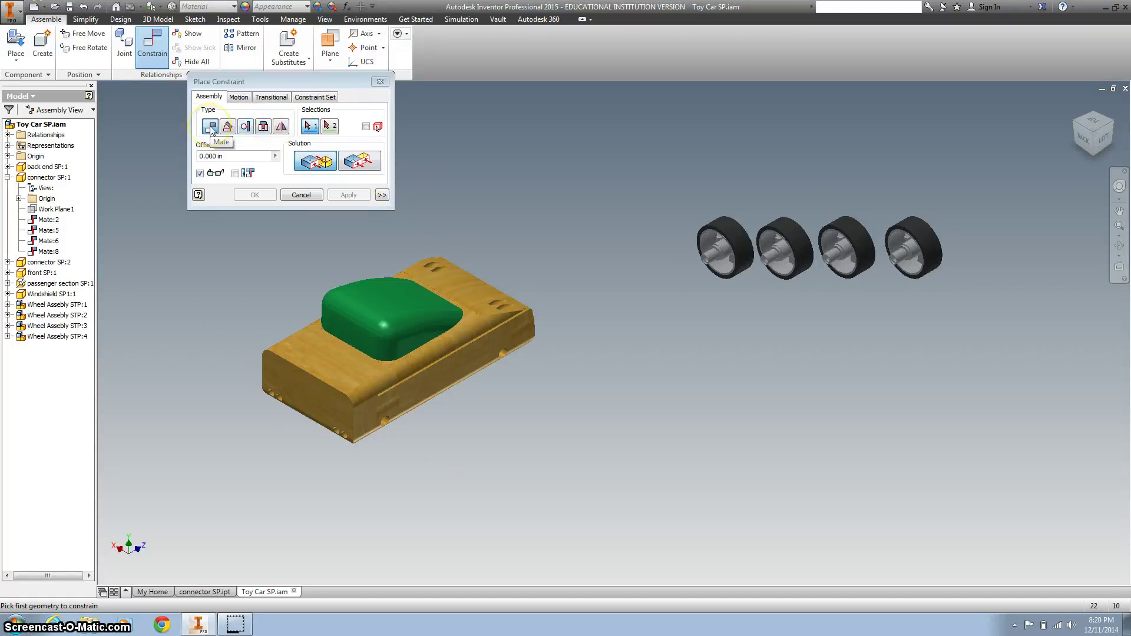
Insert the first wheel's axle edge into an axle hole on the car body.
left_click(265, 128)
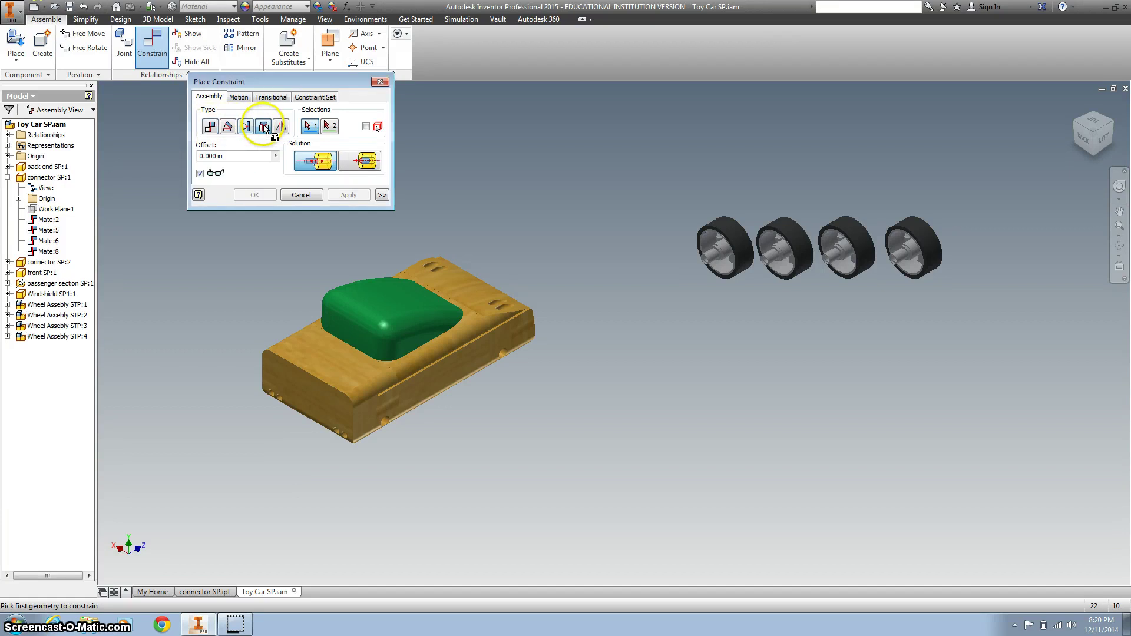
left_click(318, 160)
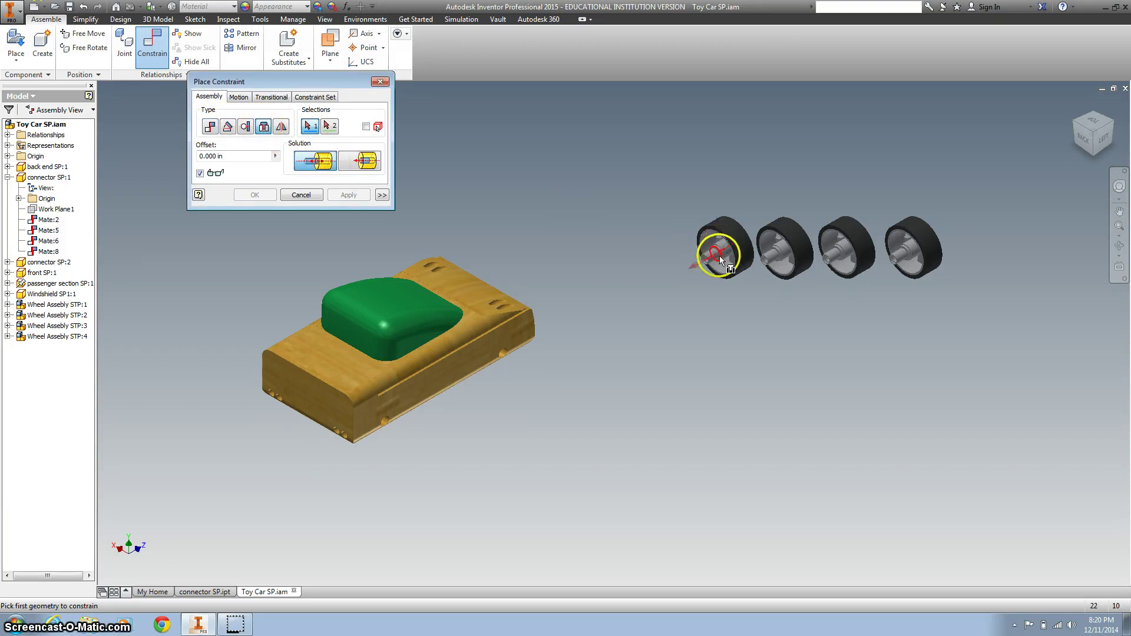
scroll(719, 256, "up", 5)
scroll(720, 255, "up", 3)
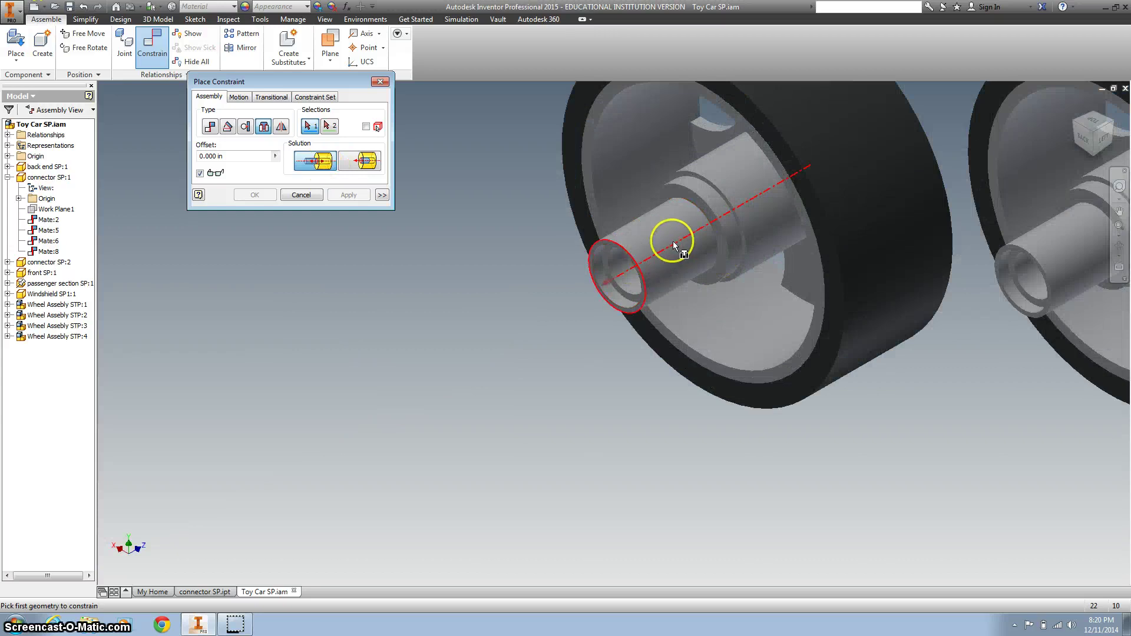
left_click(703, 212)
scroll(543, 284, "down", 8)
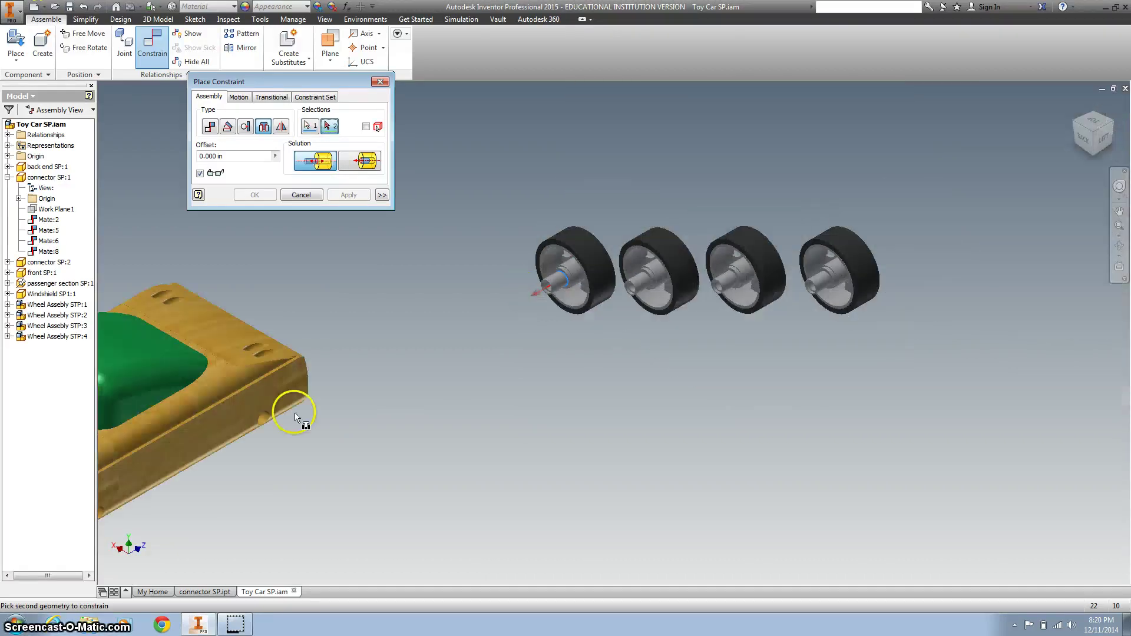
left_click(257, 418)
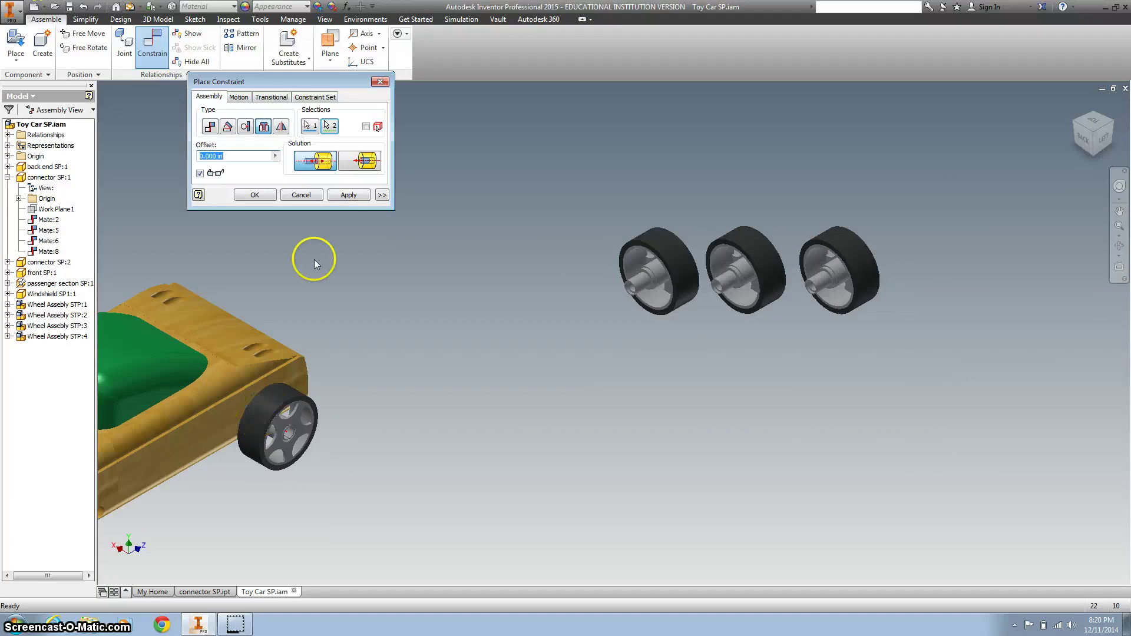
left_click(334, 198)
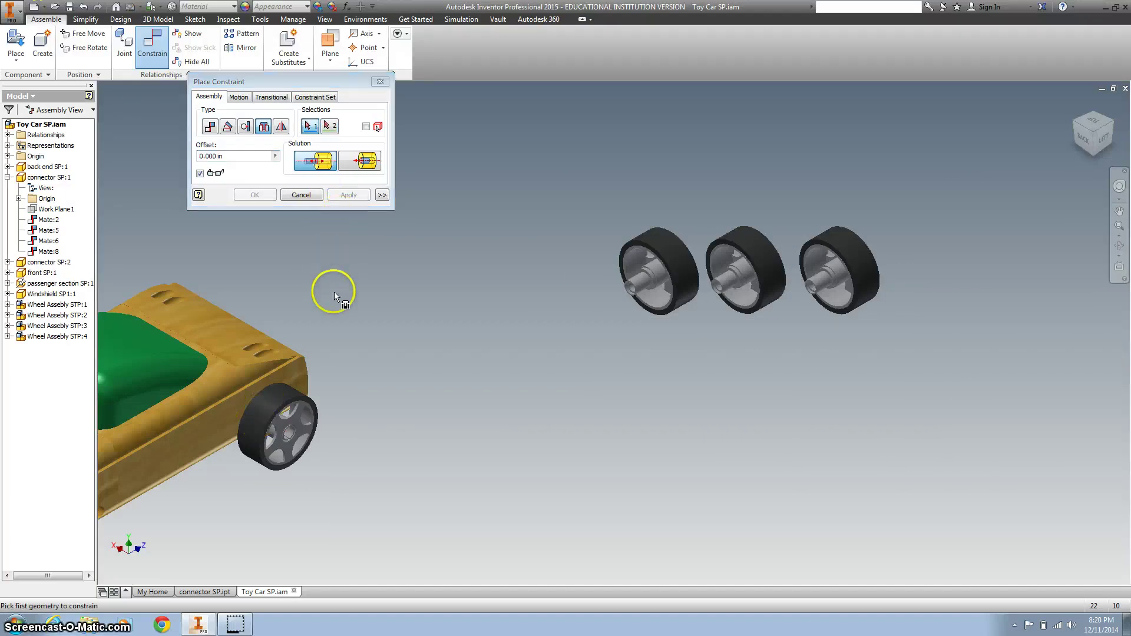
Pick the next wheel's shaft and the rear axle hole for a second insert.
middle_click_drag(334, 291, 510, 237)
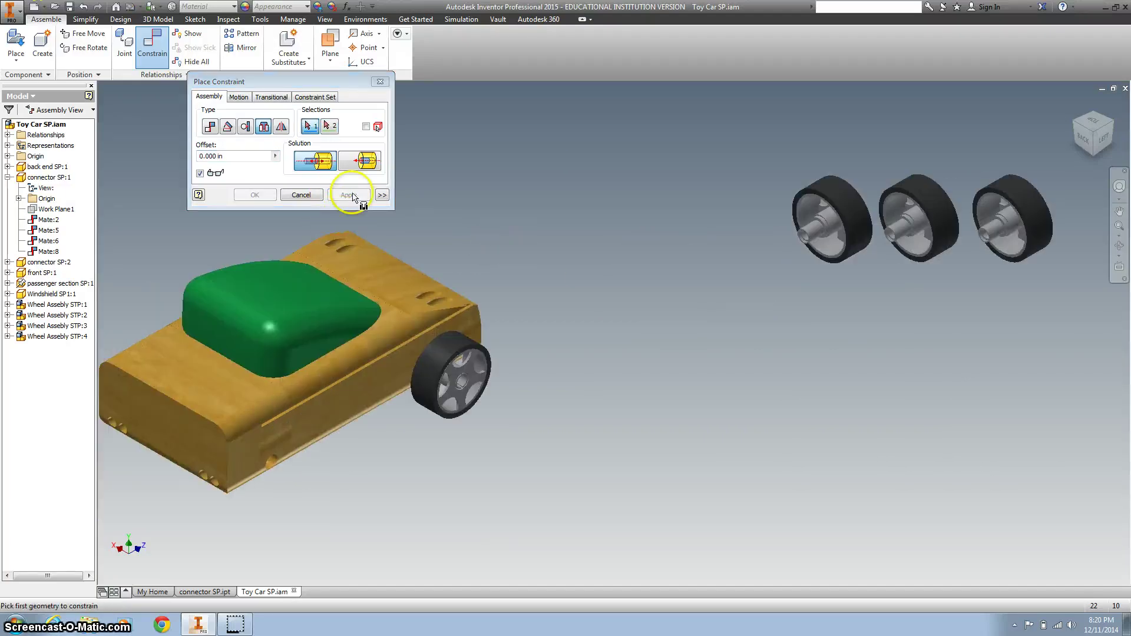
left_click(315, 162)
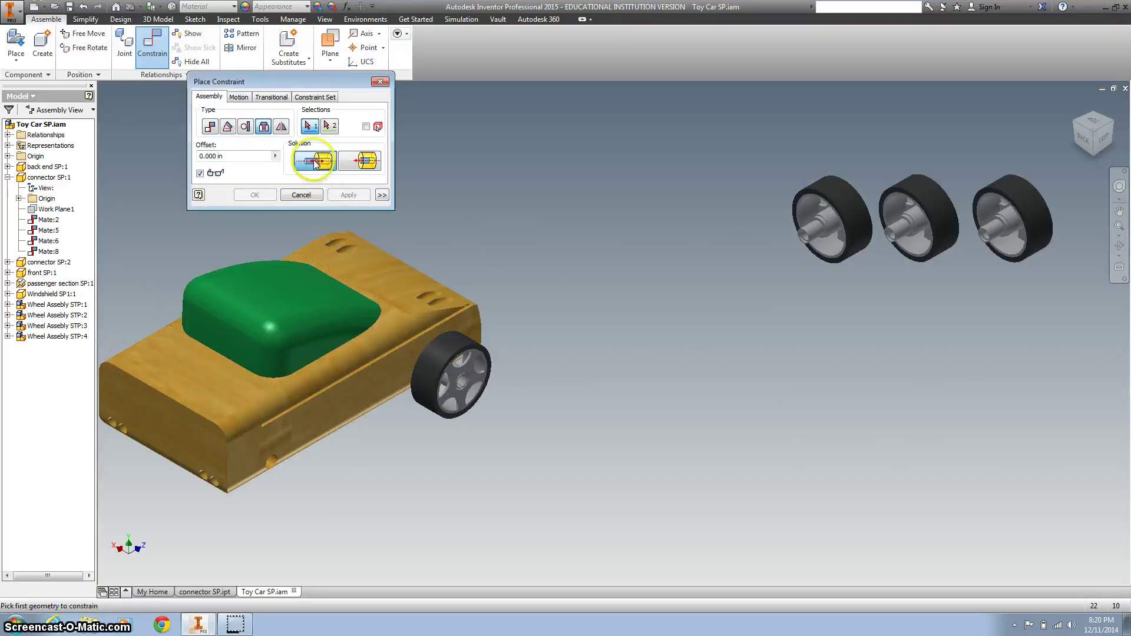
left_click(819, 227)
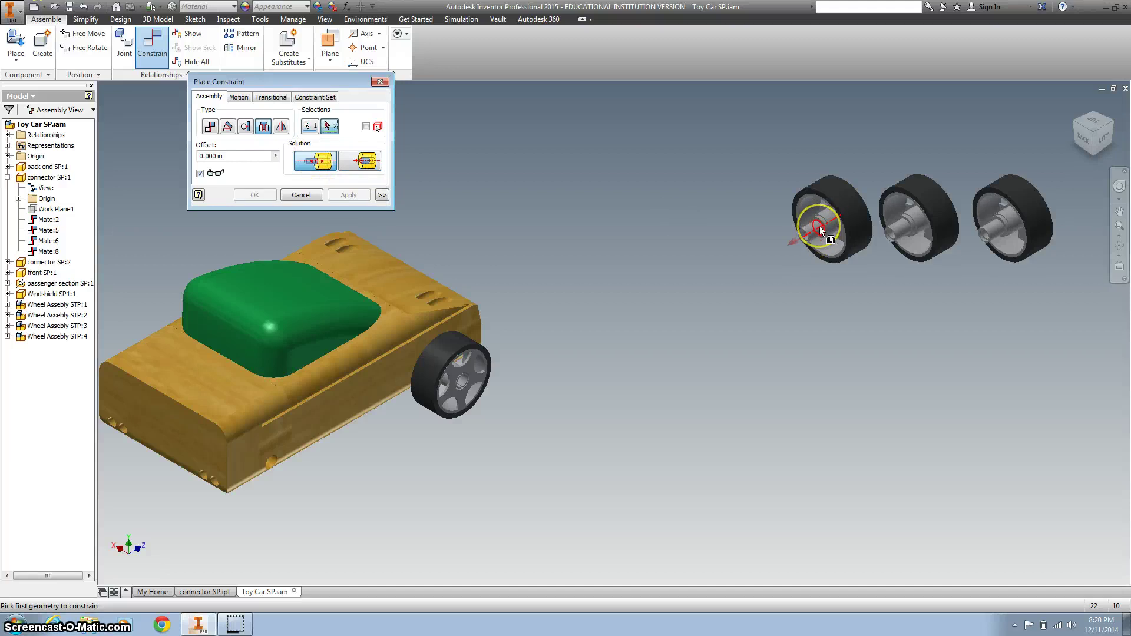
left_click(276, 460)
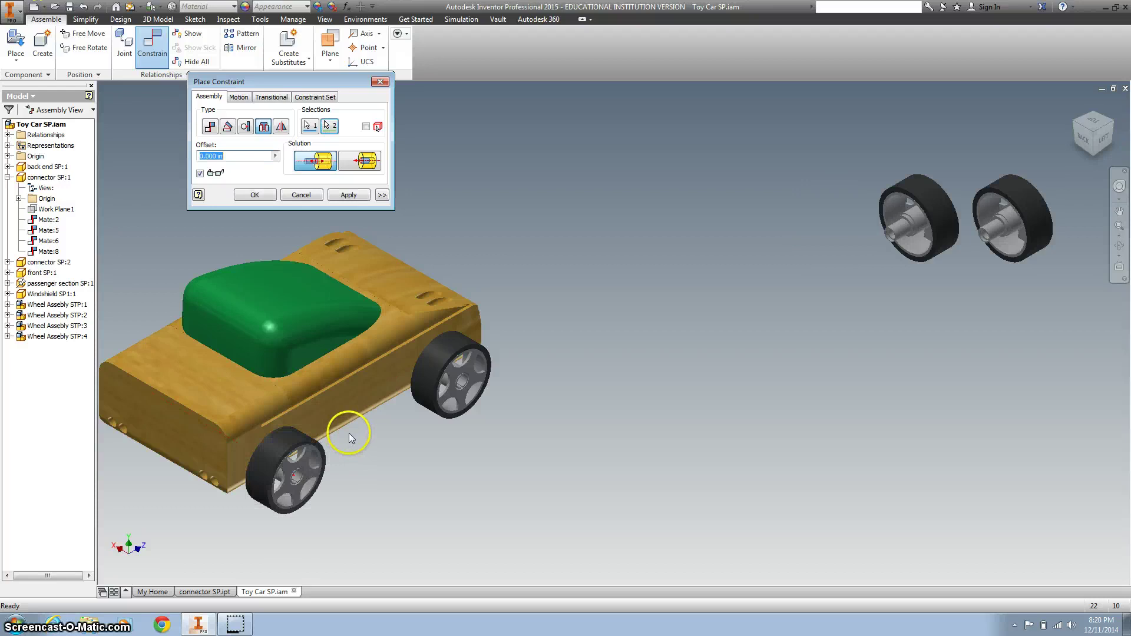
Finish the second wheel's insert and insert the third wheel into a side hole.
left_click(353, 195)
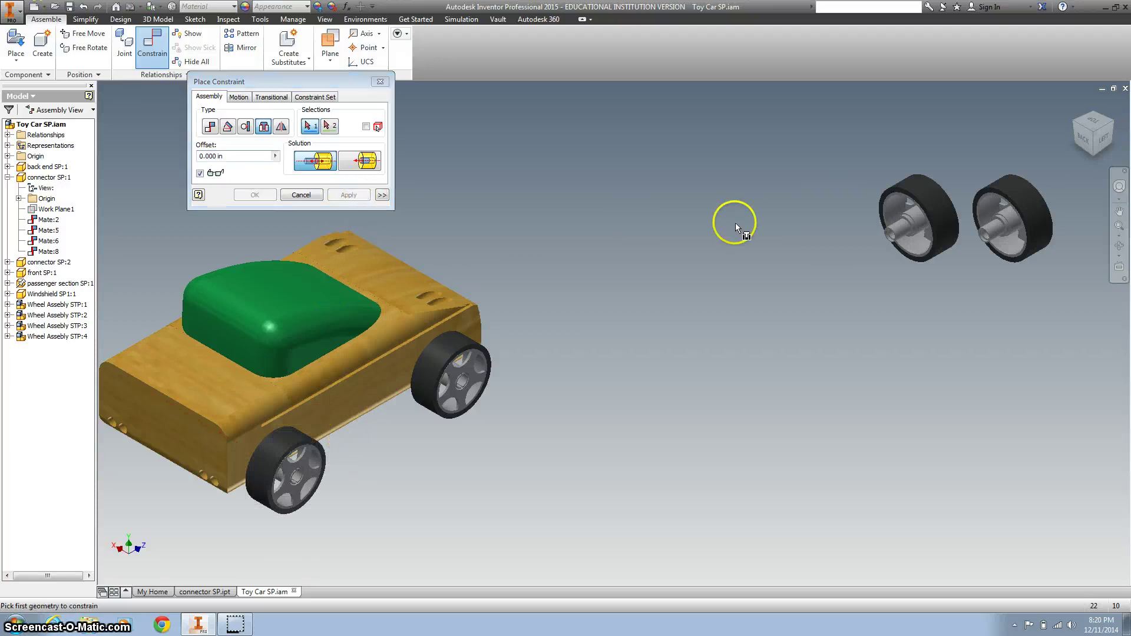
left_click(315, 161)
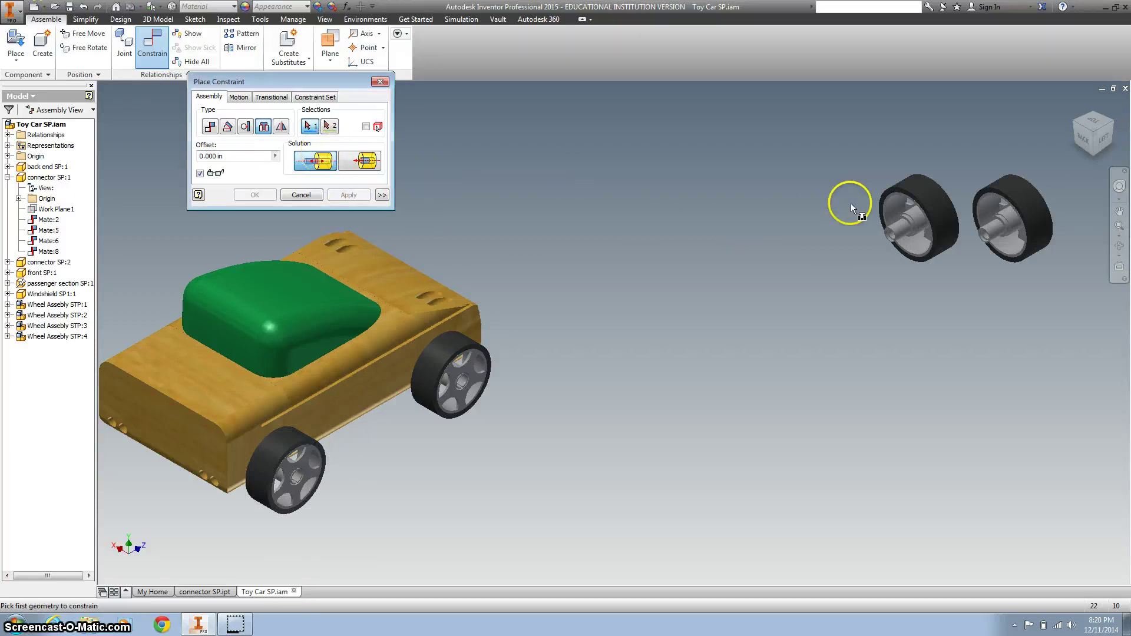
left_click(906, 226)
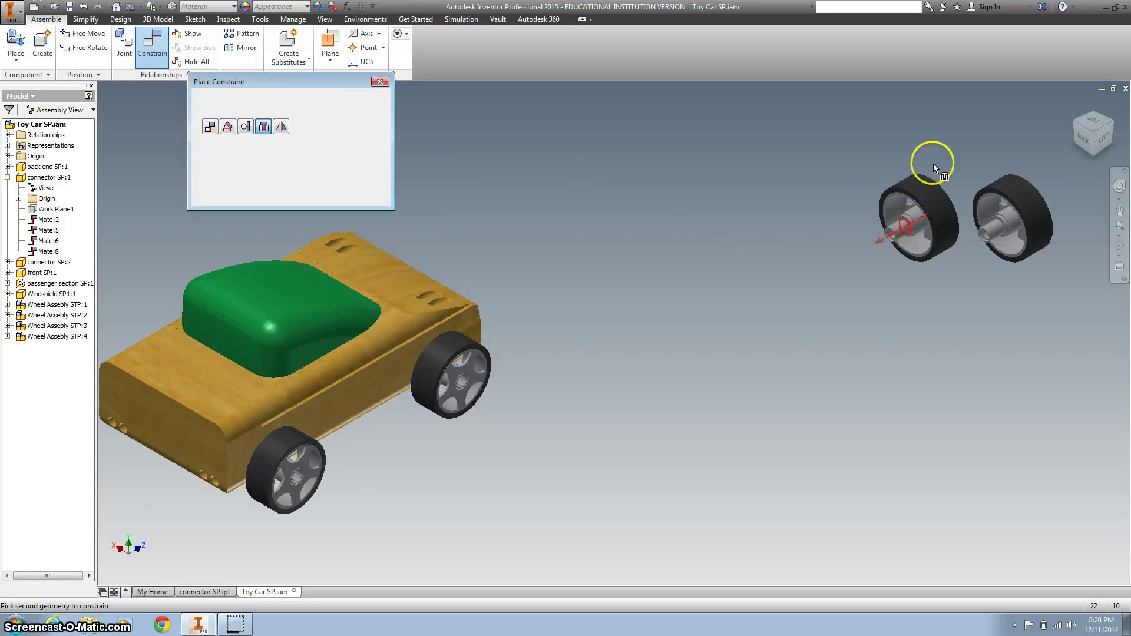
left_click(1077, 121)
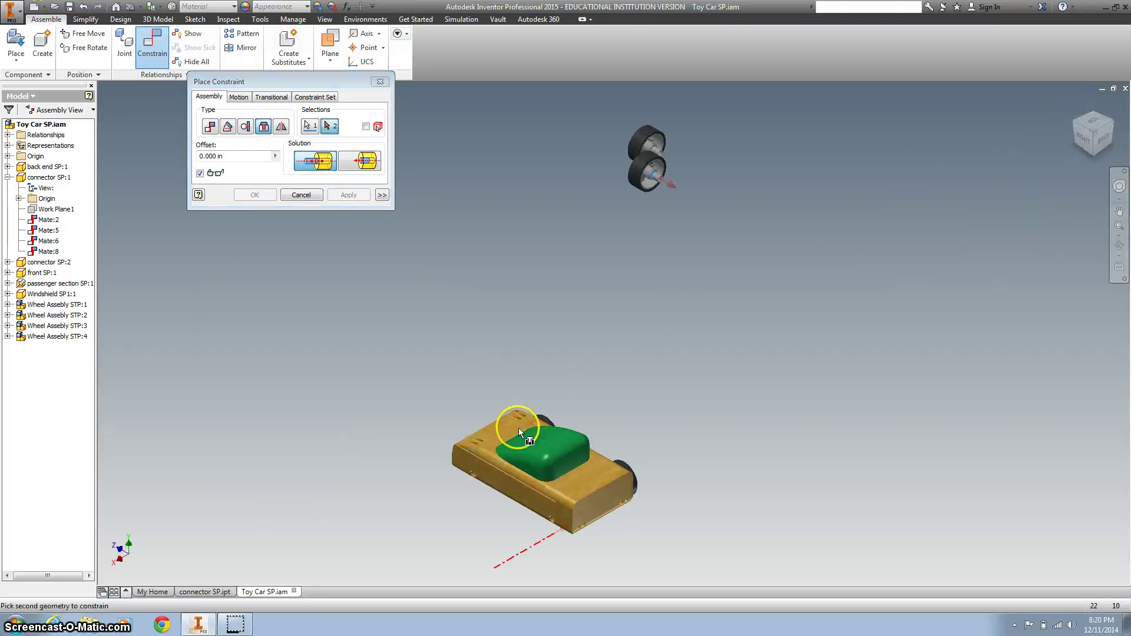
scroll(475, 479, "up", 2)
left_click(475, 472)
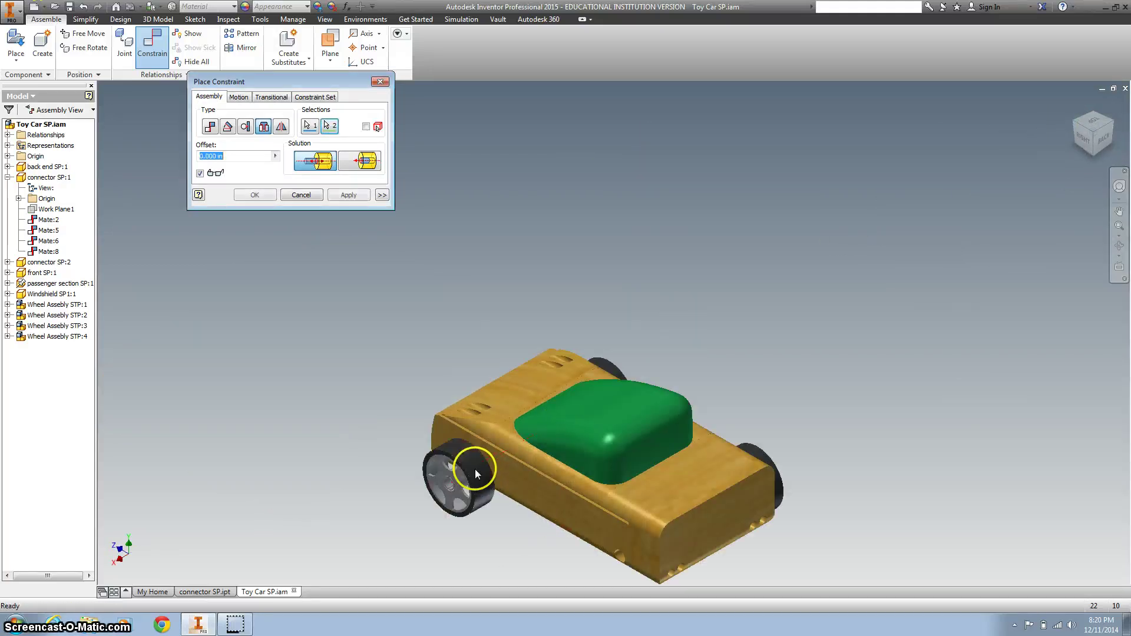
left_click(348, 194)
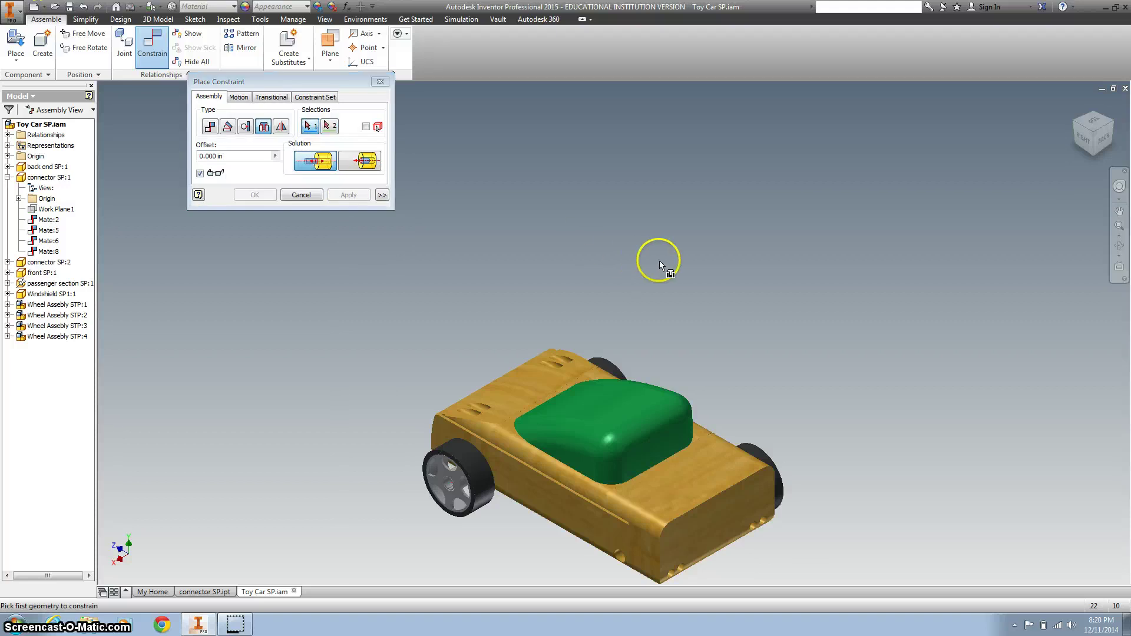
Select the loose fourth wheel's shaft as first geometry.
scroll(659, 261, "down", 3)
scroll(719, 122, "up", 5)
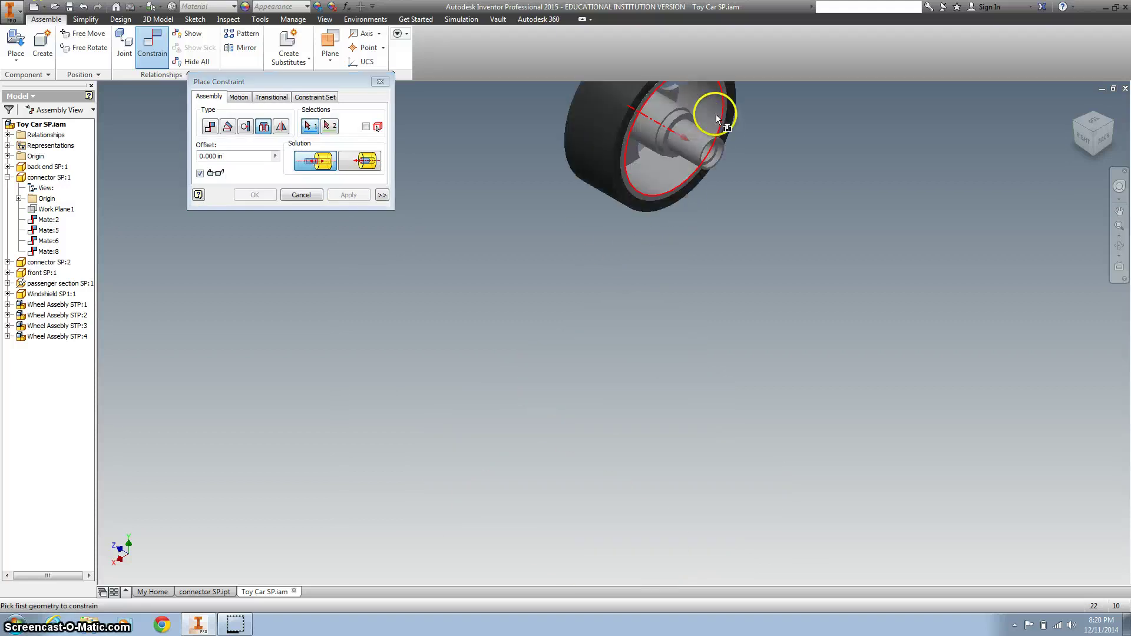
left_click(665, 133)
scroll(619, 240, "down", 3)
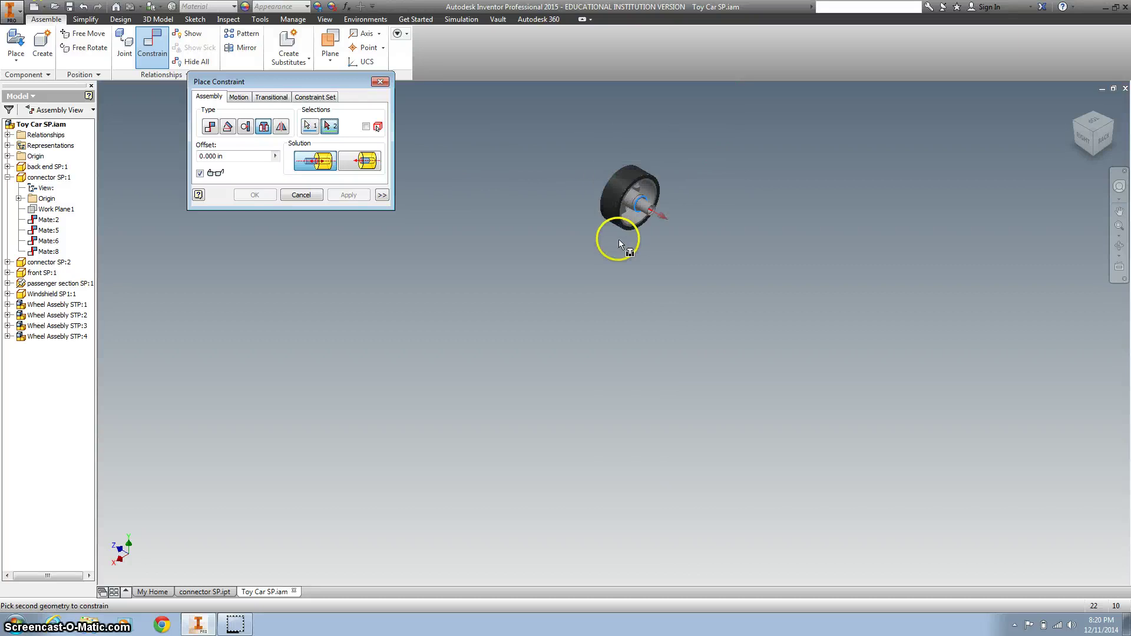
scroll(618, 239, "up", 3)
scroll(618, 239, "down", 3)
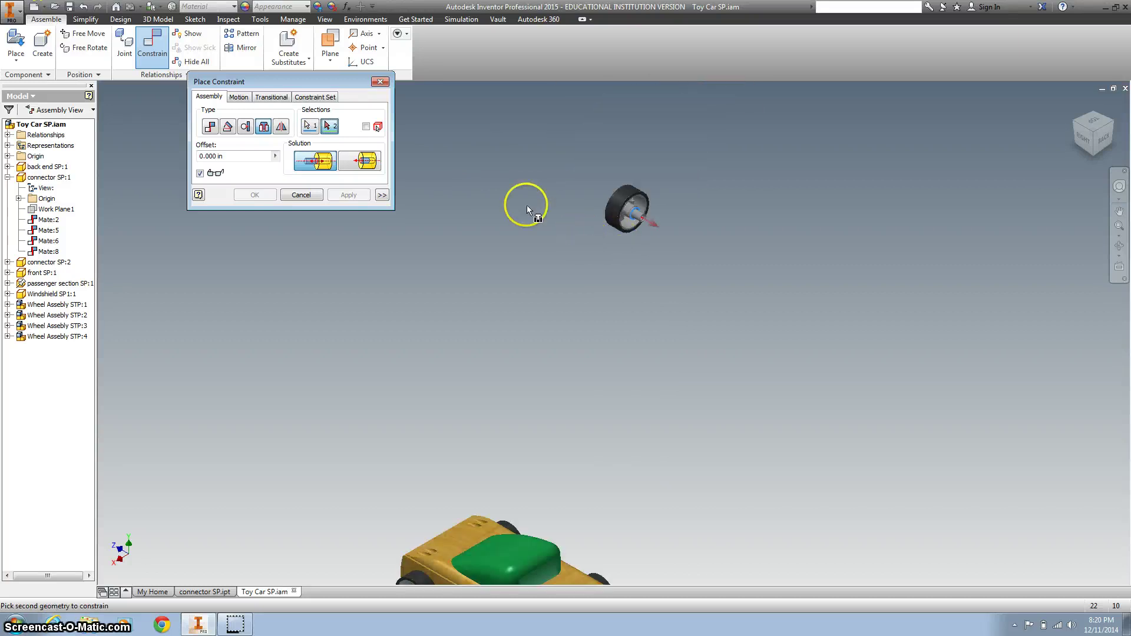
scroll(527, 205, "up", 3)
Restart with an Insert constraint and seat the last wheel's hub in the car's front hole.
left_click(301, 195)
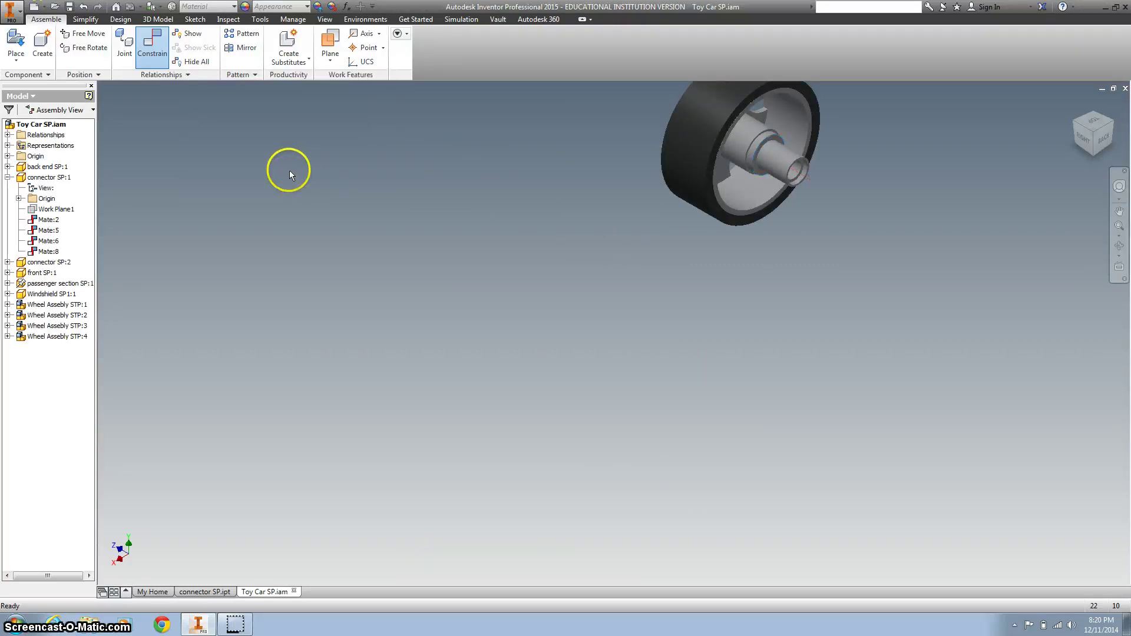
left_click(152, 42)
left_click(263, 126)
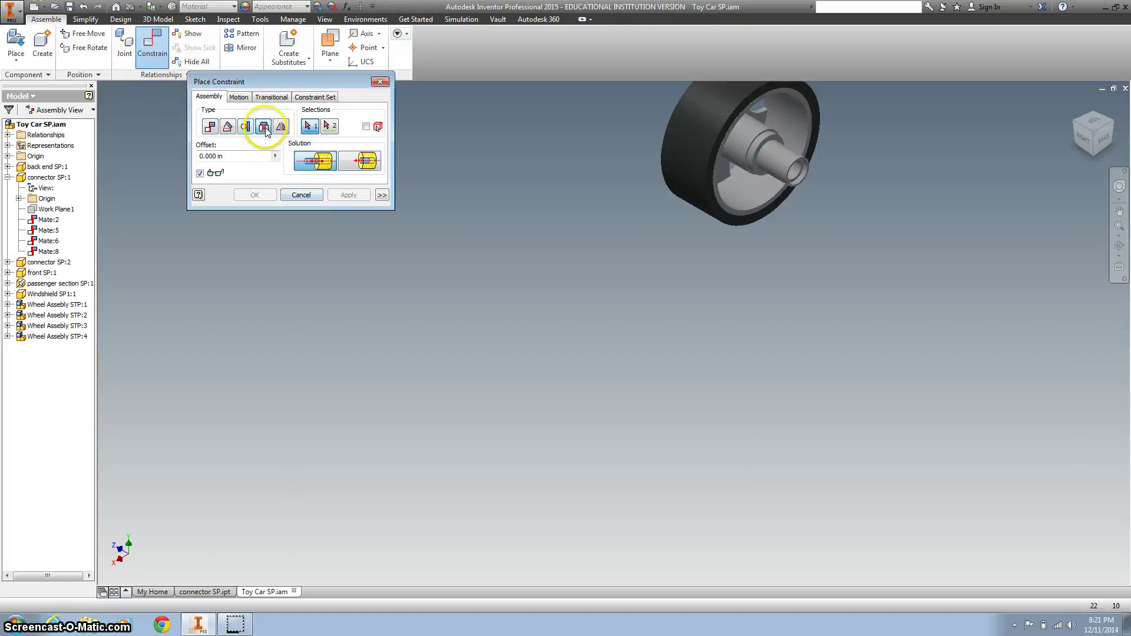
left_click(764, 153)
scroll(680, 326, "down", 5)
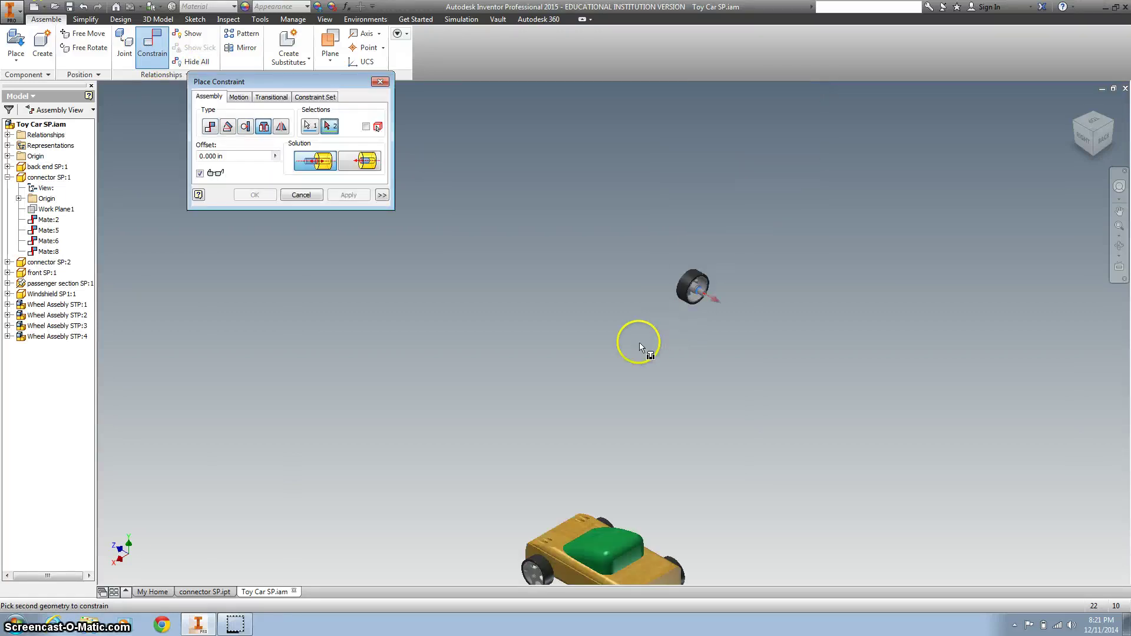
middle_click_drag(587, 457, 554, 312)
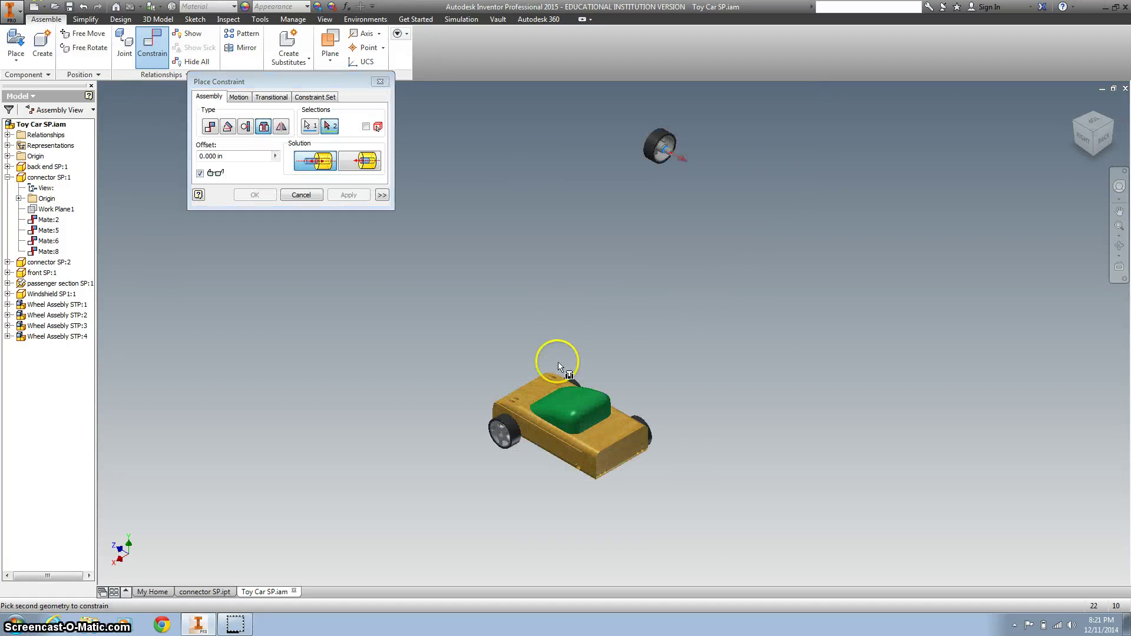
scroll(582, 487, "up", 5)
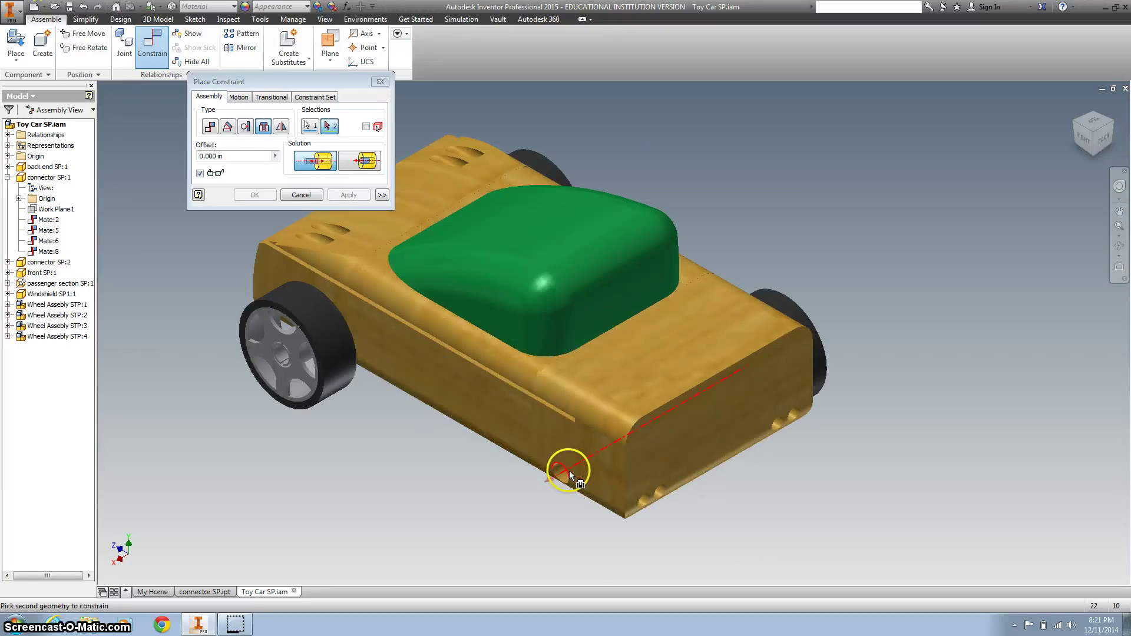
left_click(570, 472)
left_click(342, 197)
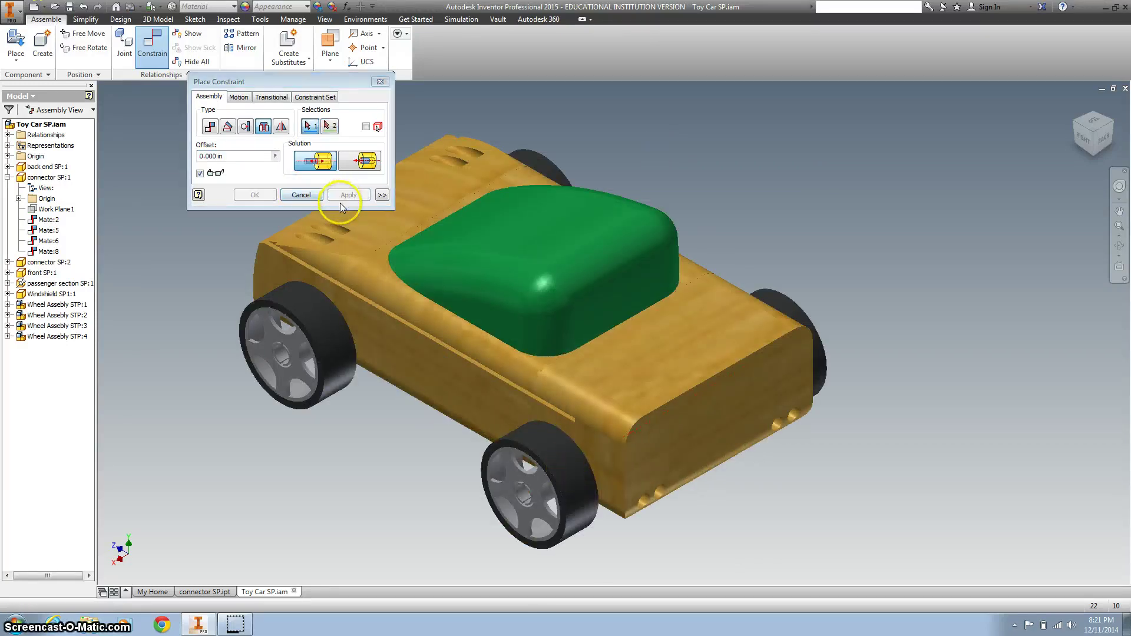
Close the constraint dialog and show the four-wheeled car in the isometric home view.
left_click(380, 82)
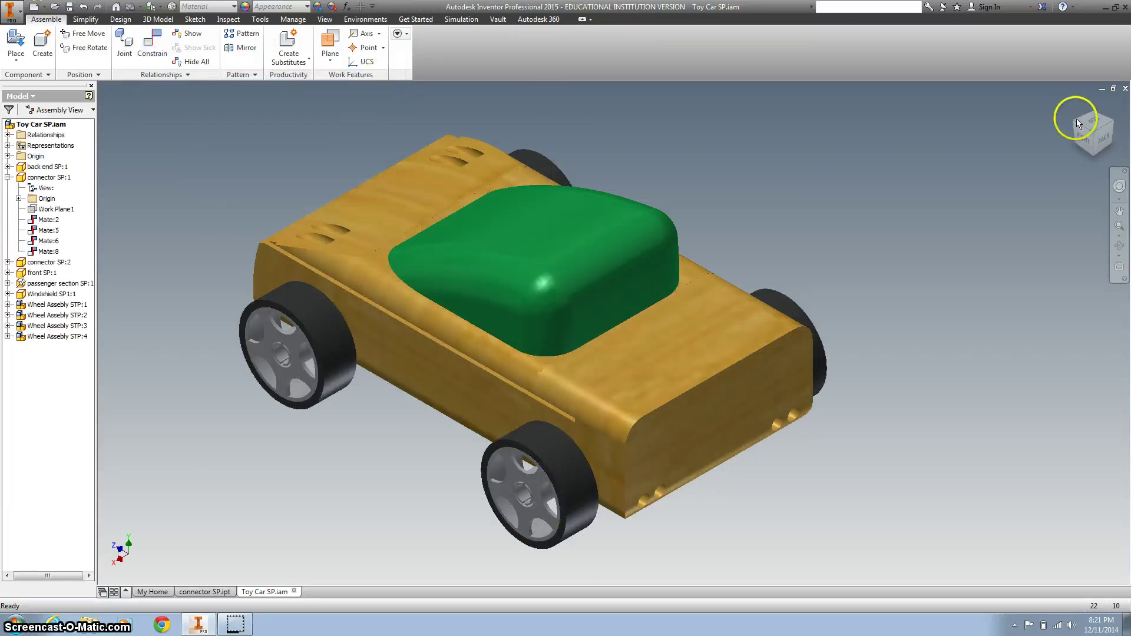
left_click(1077, 105)
left_click(1076, 105)
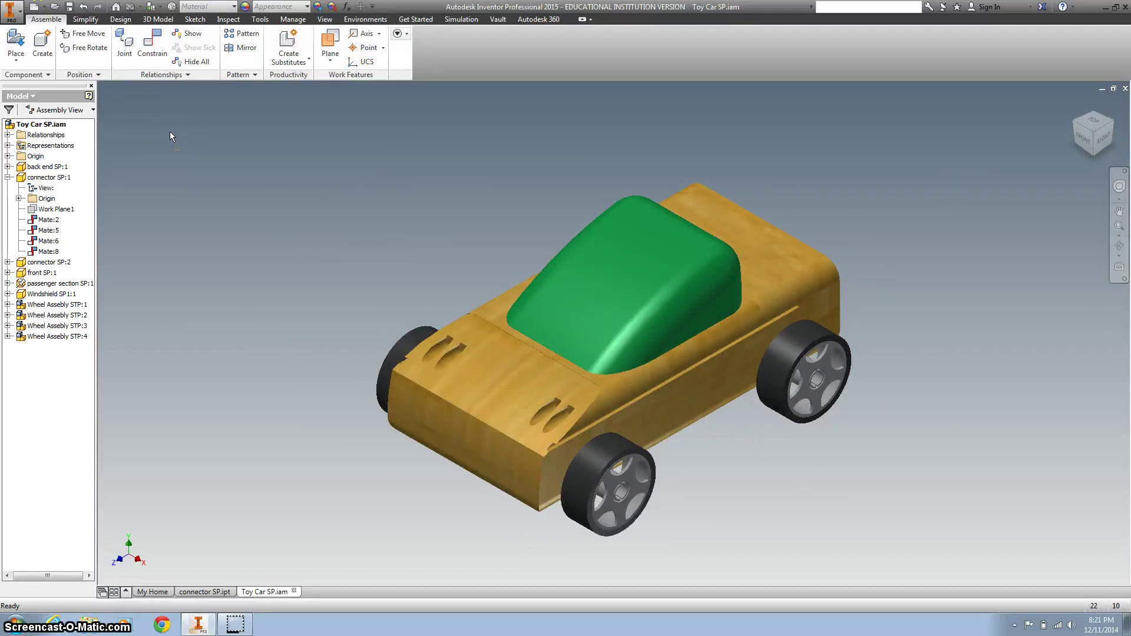
Save As, get past the name-in-use error, and save the assembly as Toy Car STP.iam.
left_click(18, 12)
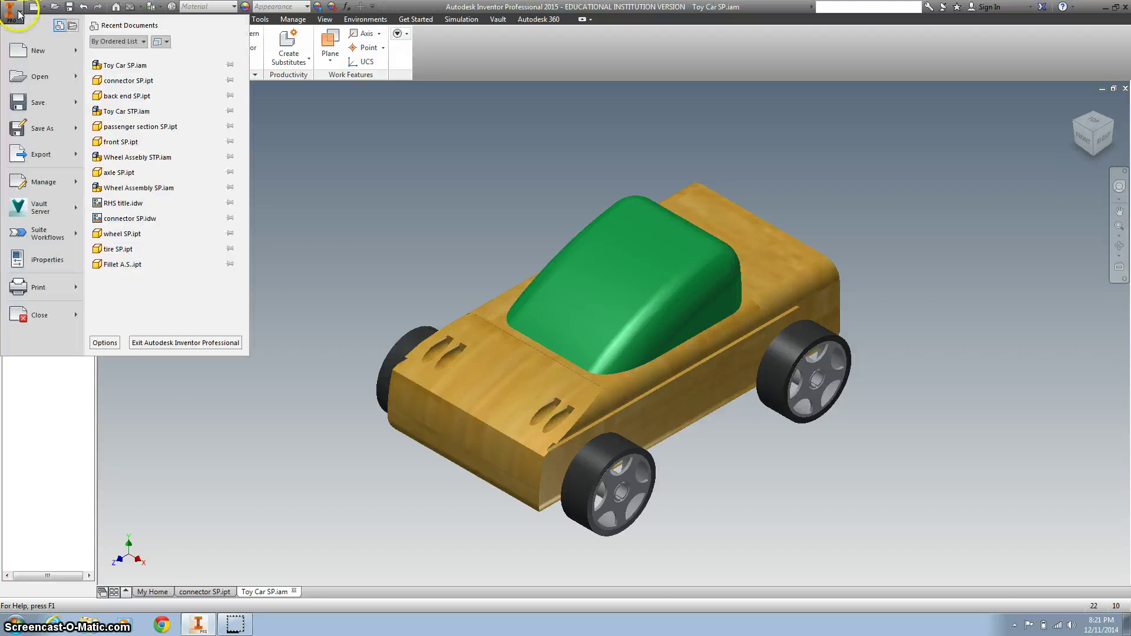
left_click(36, 128)
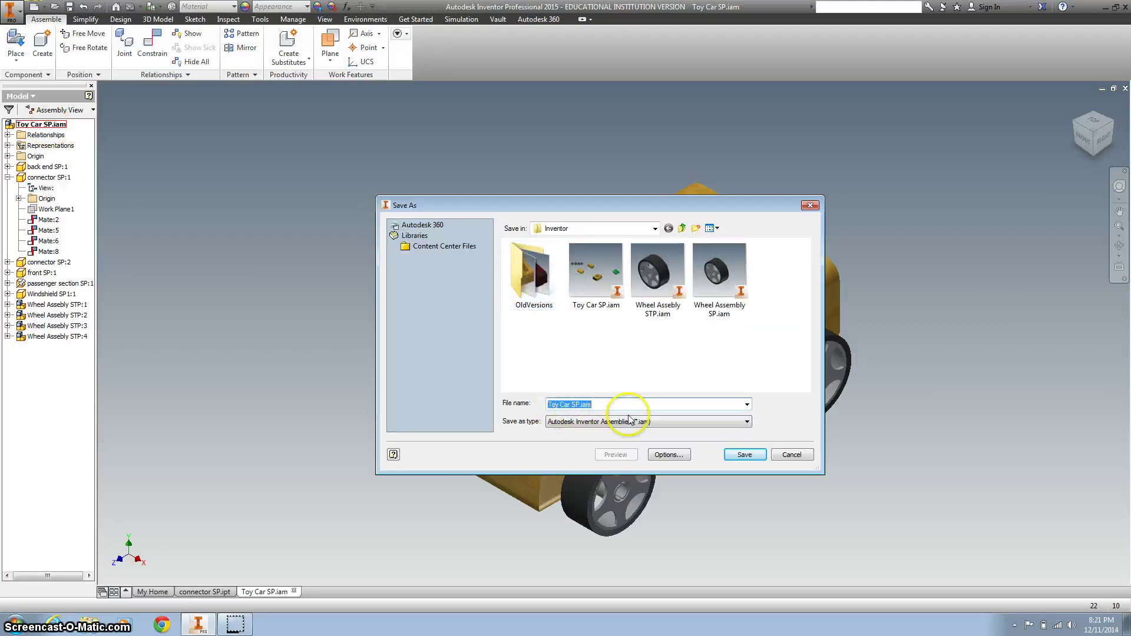
left_click(745, 454)
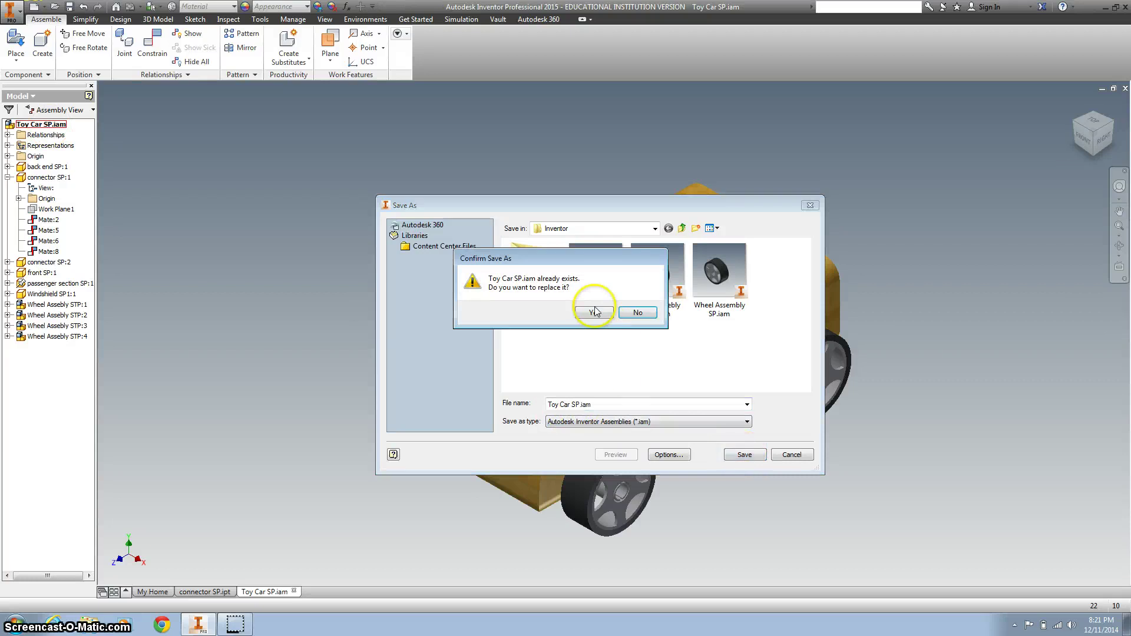
left_click(594, 312)
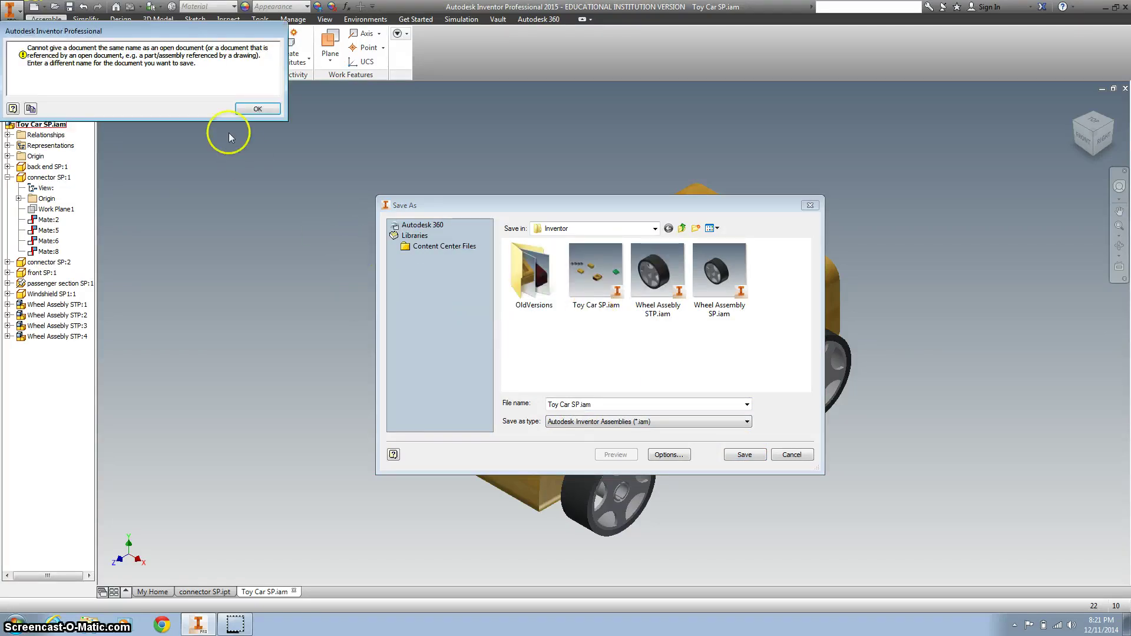
left_click(257, 109)
left_click(589, 405)
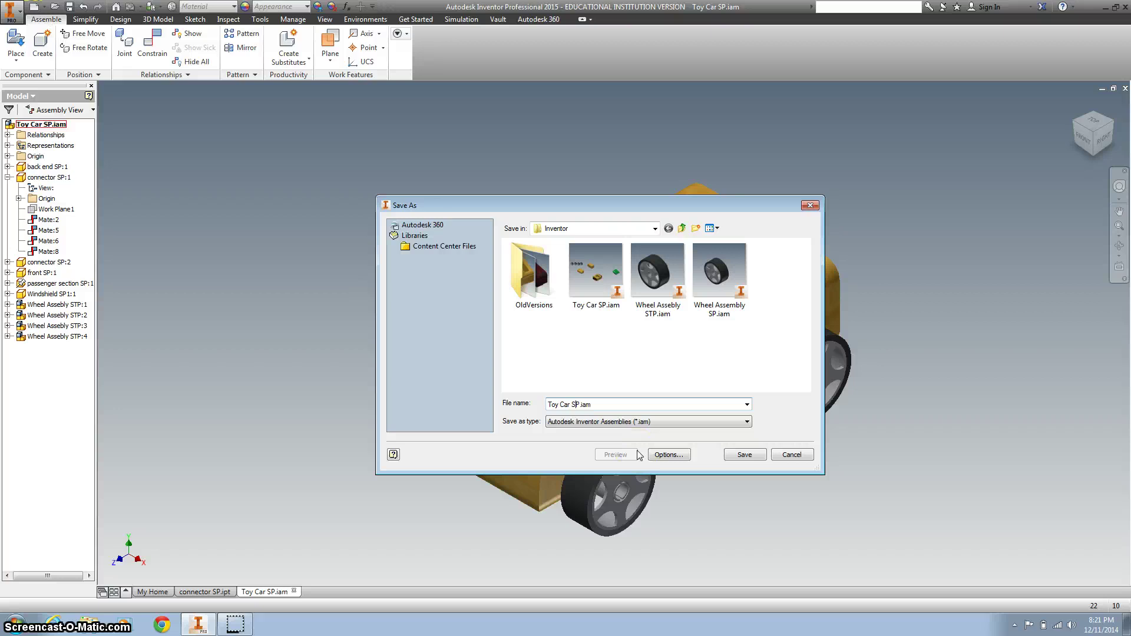
left_click(754, 455)
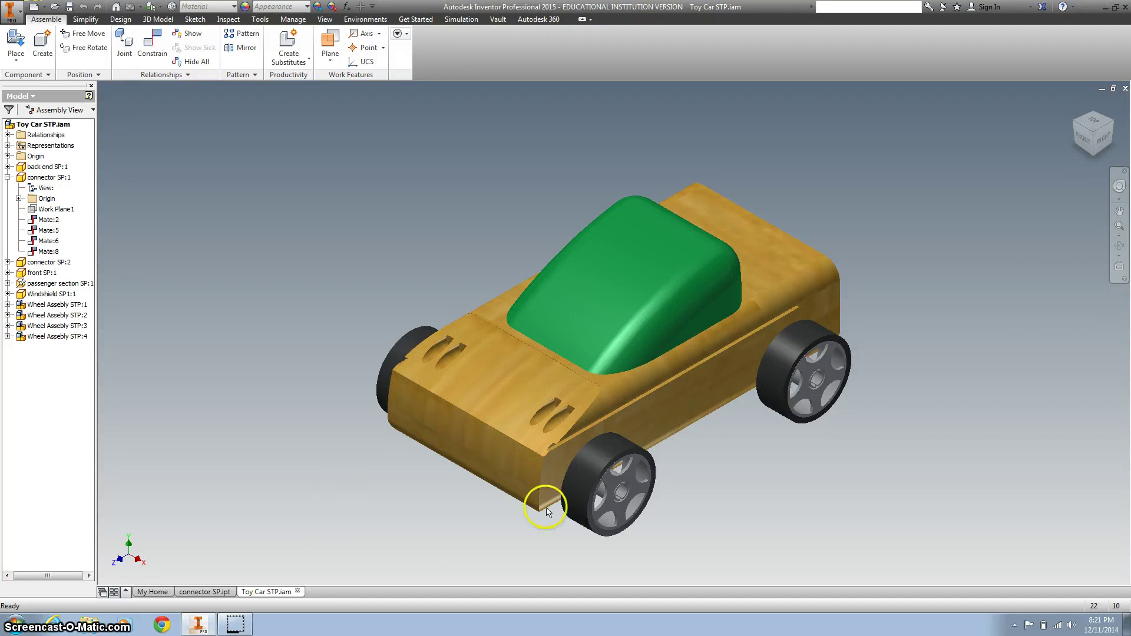
left_click(606, 500)
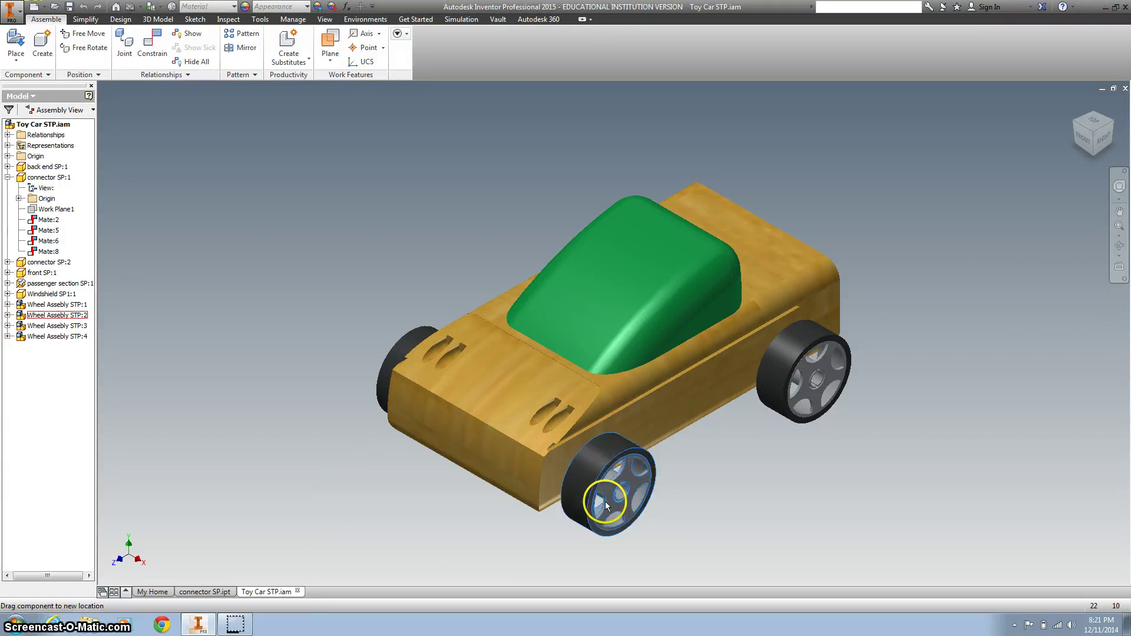
left_click(816, 362)
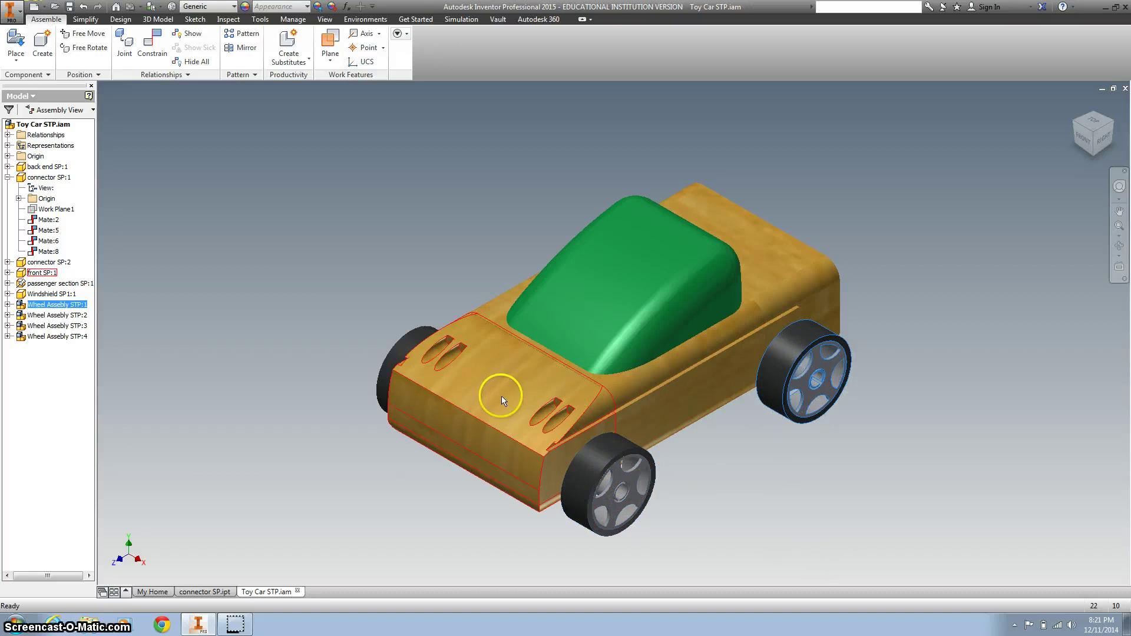
left_click(452, 402)
left_click(311, 258)
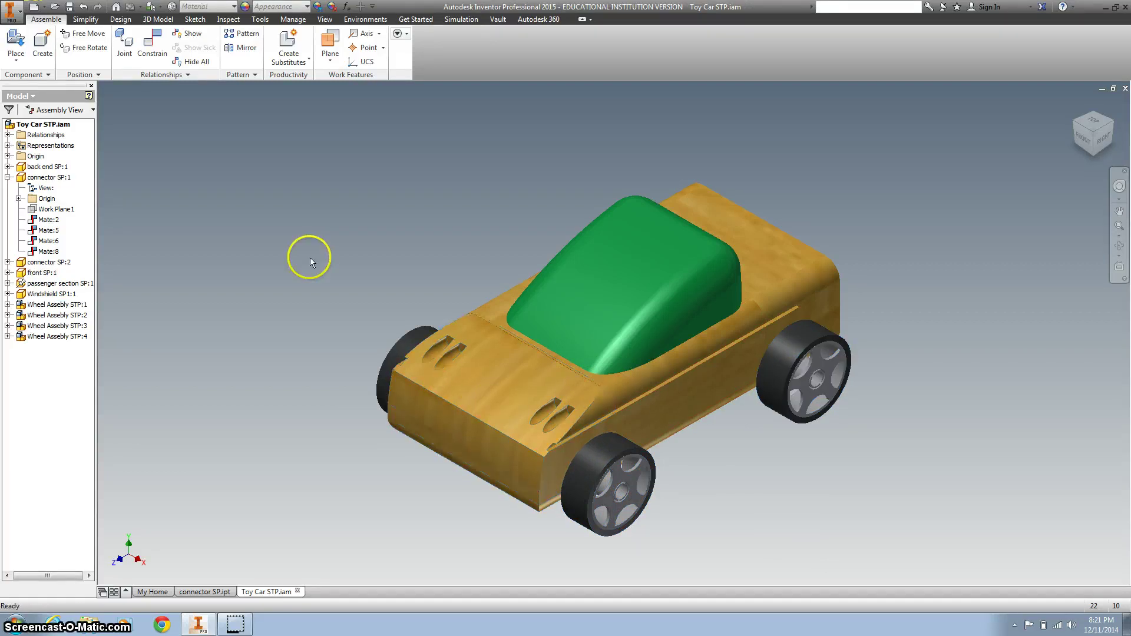